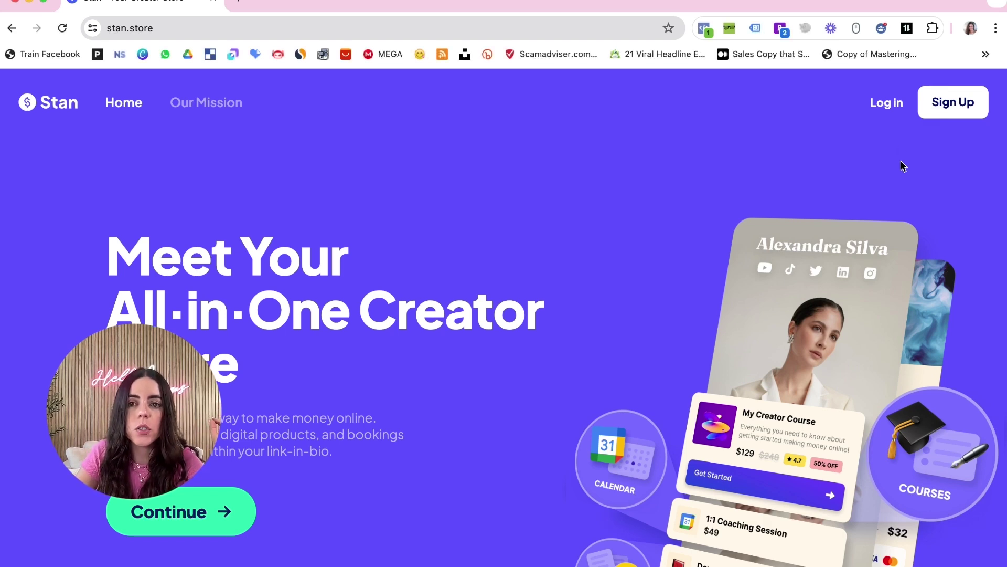
# Log in to the creator dashboard and open My Store, scrolling down its product list
pyautogui.click(895, 104)
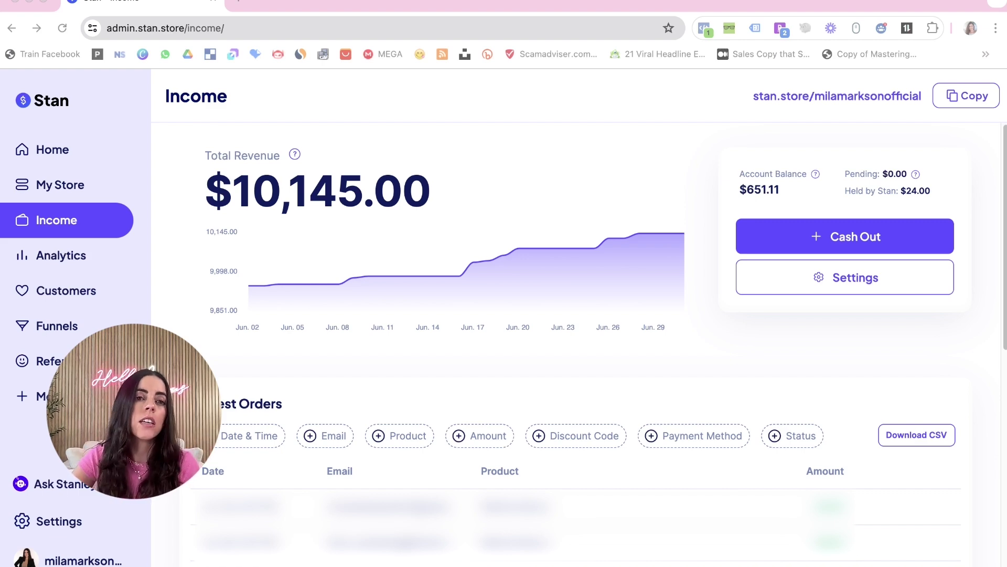
pyautogui.click(82, 189)
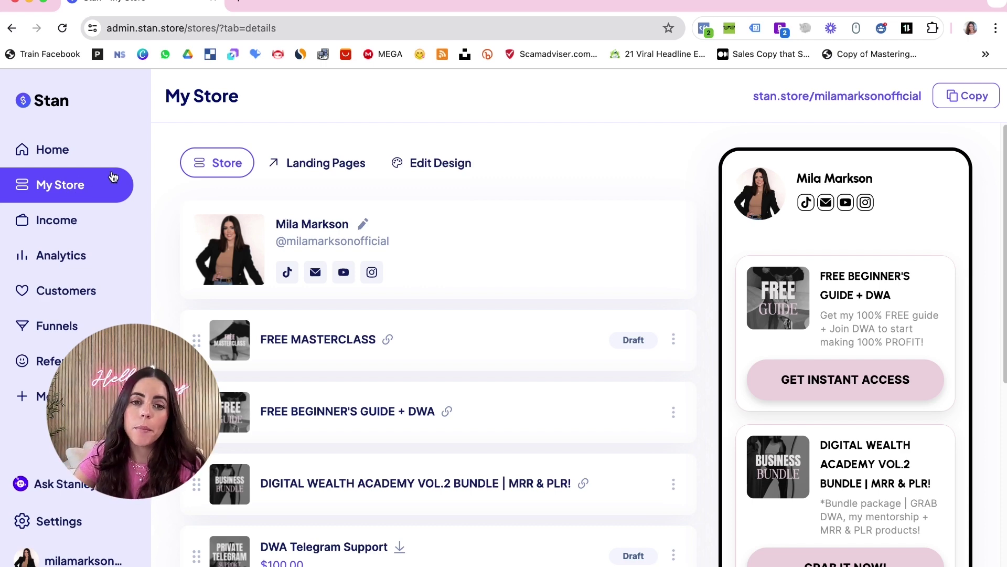
pyautogui.scroll(-5, 337, 332)
pyautogui.scroll(-3, 338, 331)
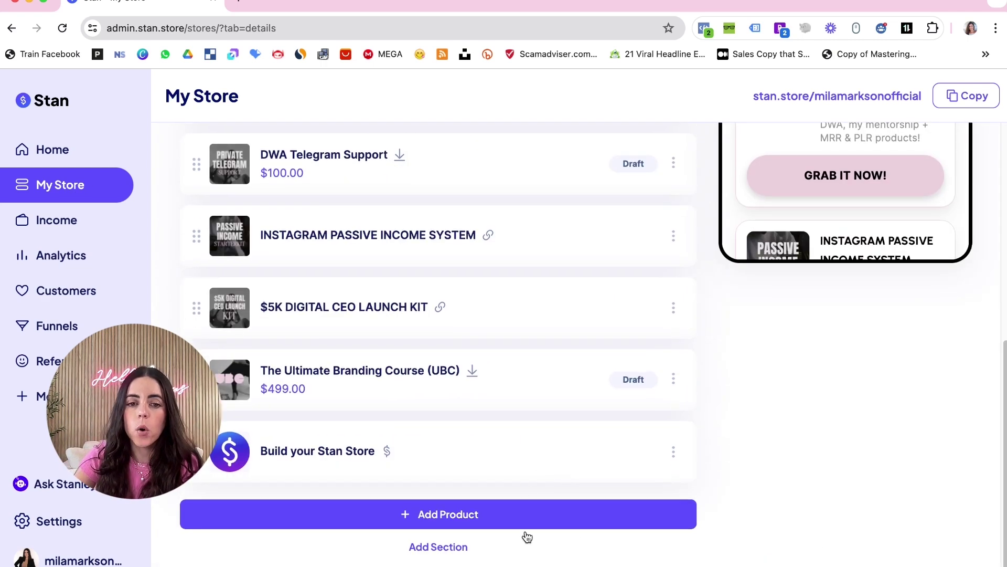
# Start adding a new product and look over the Digital Product, Coaching Call and eCourse types
pyautogui.click(465, 520)
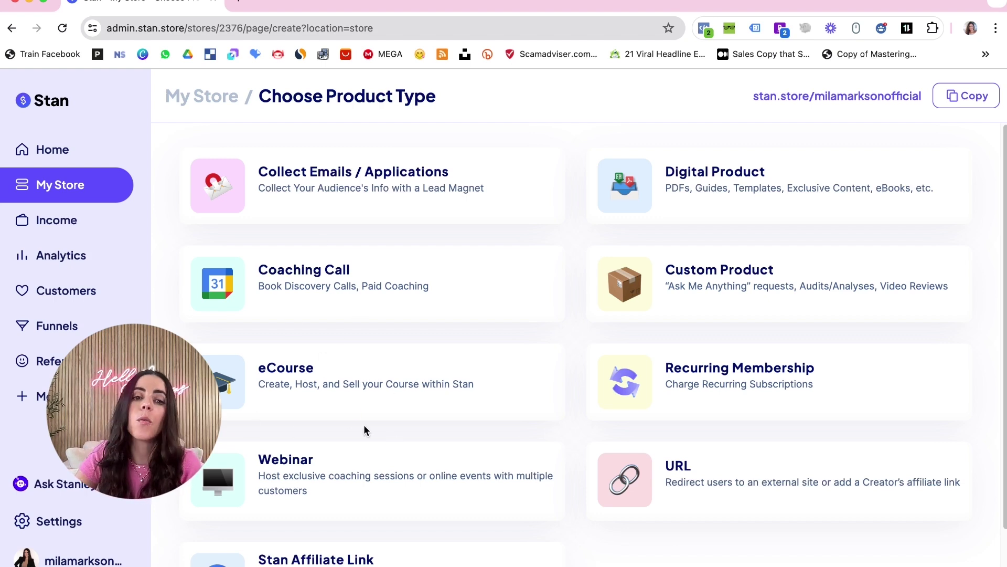
pyautogui.scroll(-3, 363, 424)
pyautogui.scroll(3, 369, 414)
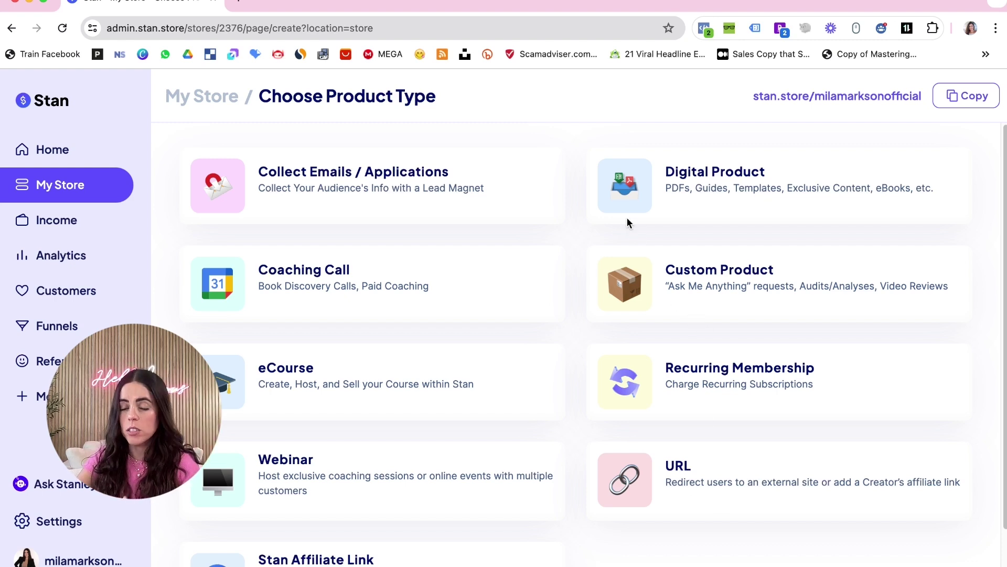
# Choose Digital Product as the product type and scroll through its Thumbnail settings
pyautogui.click(695, 199)
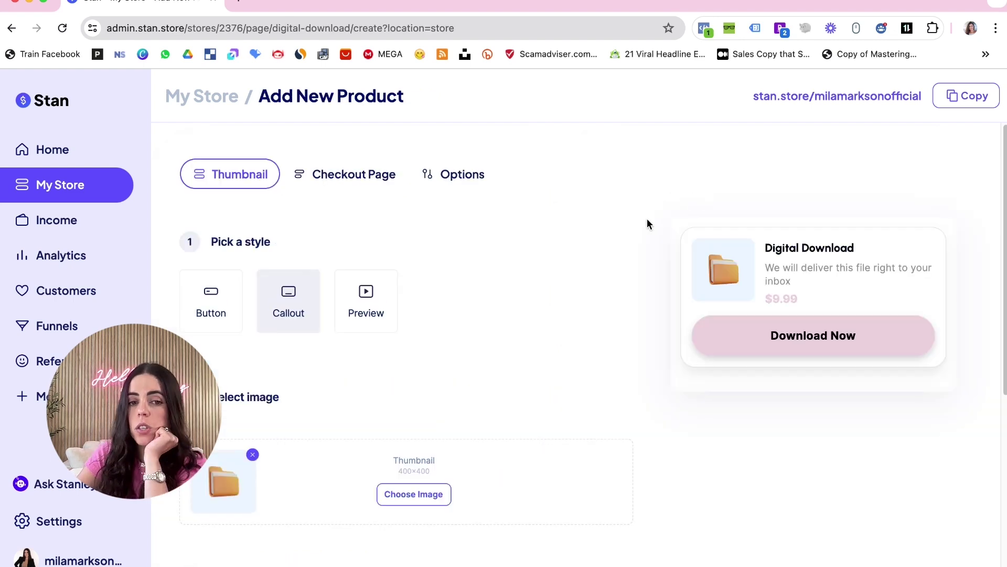
pyautogui.scroll(-3, 499, 457)
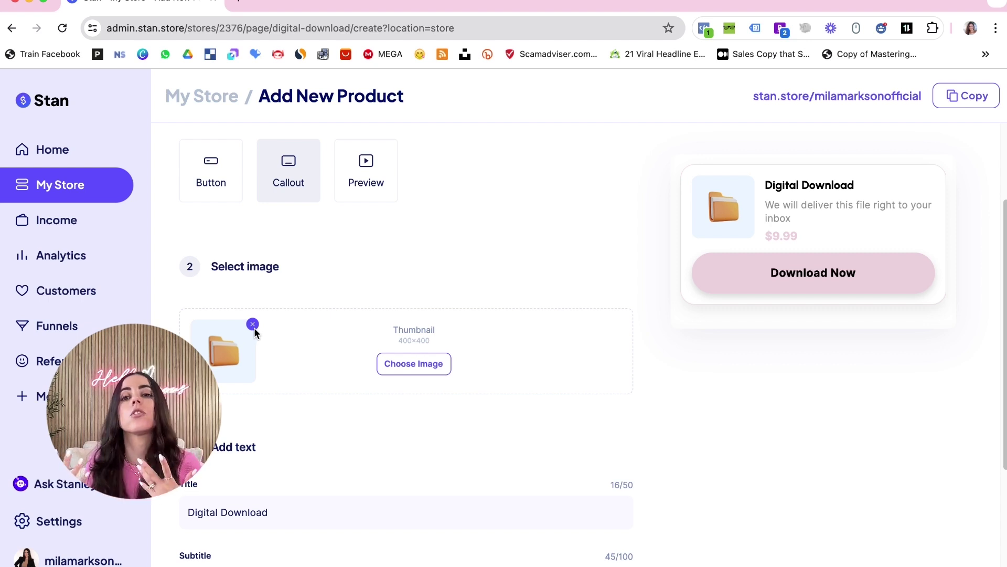
pyautogui.scroll(-1, 404, 377)
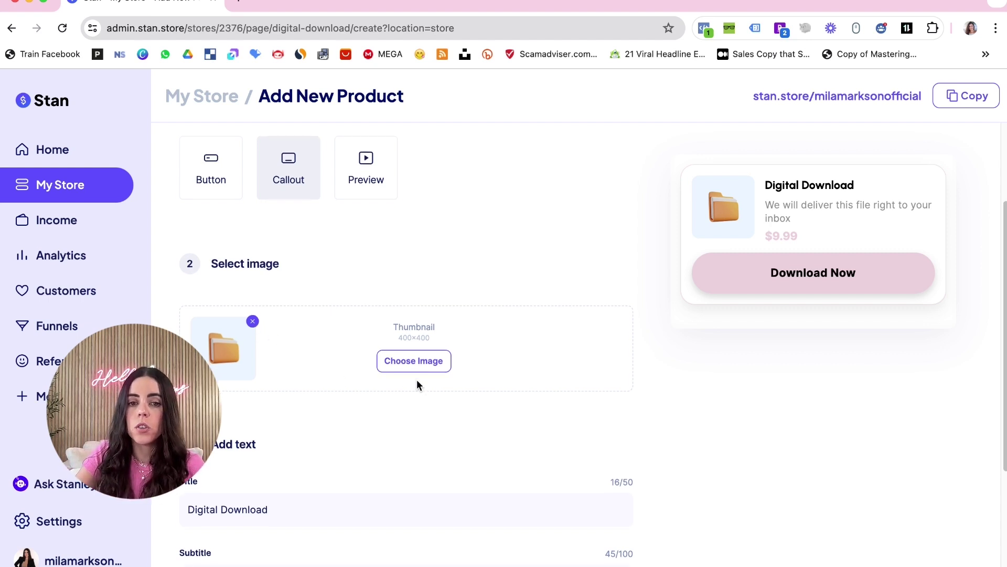
pyautogui.scroll(-5, 389, 320)
pyautogui.moveTo(395, 225); pyautogui.dragTo(371, 246)
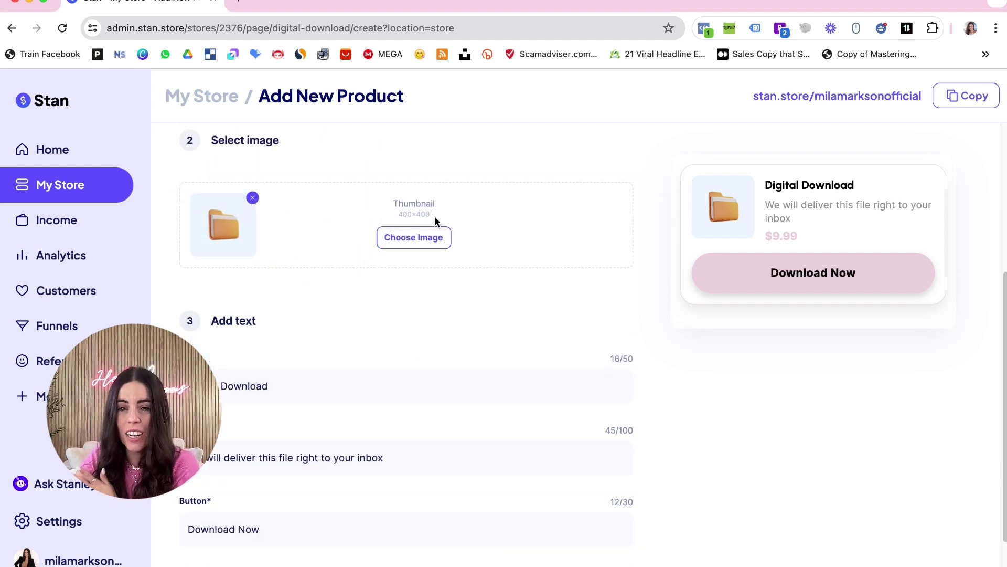
# Change the product title to 'Ebook To Learn XYZ'
pyautogui.doubleClick(266, 389)
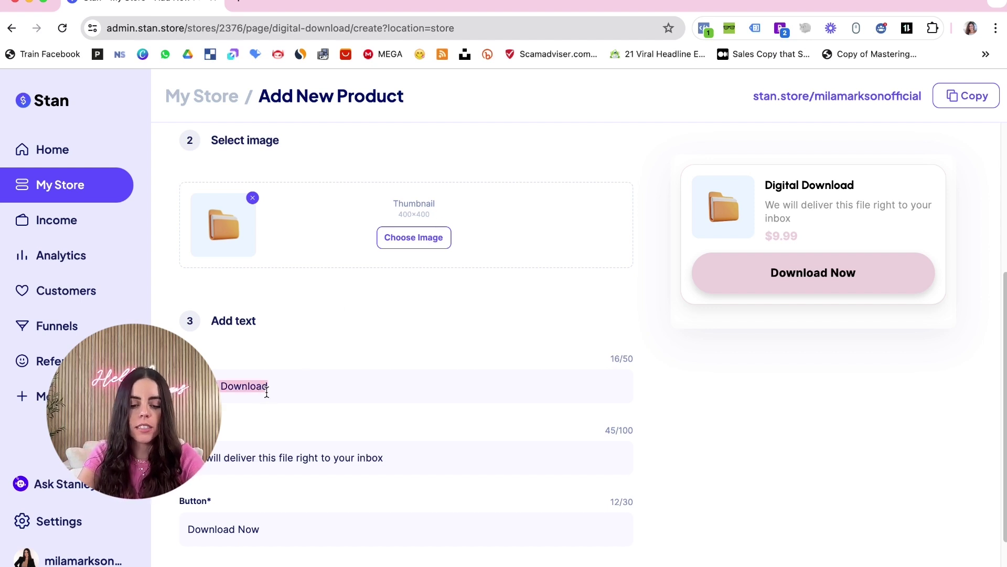
pyautogui.write('Ebook')
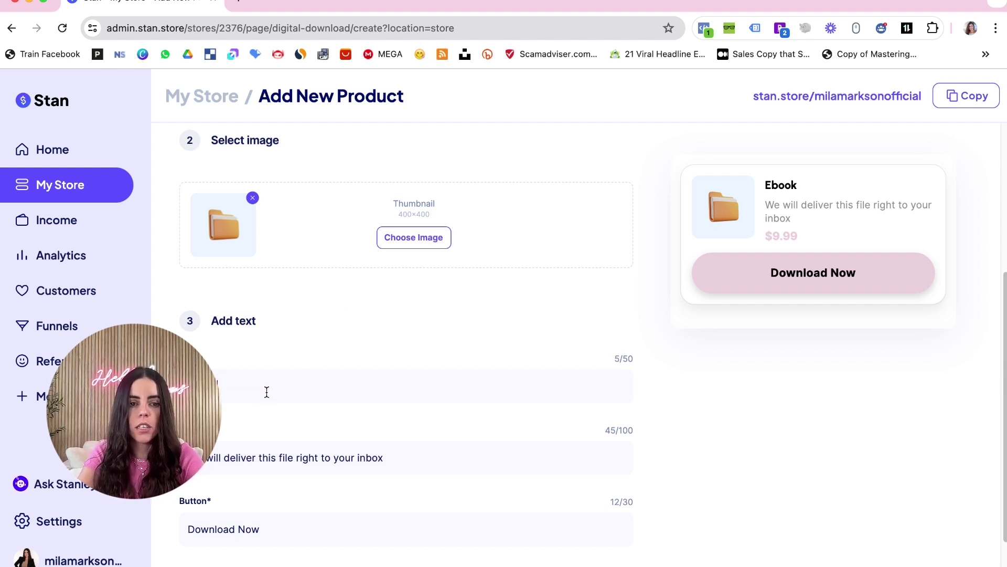
pyautogui.write(' To LEar')
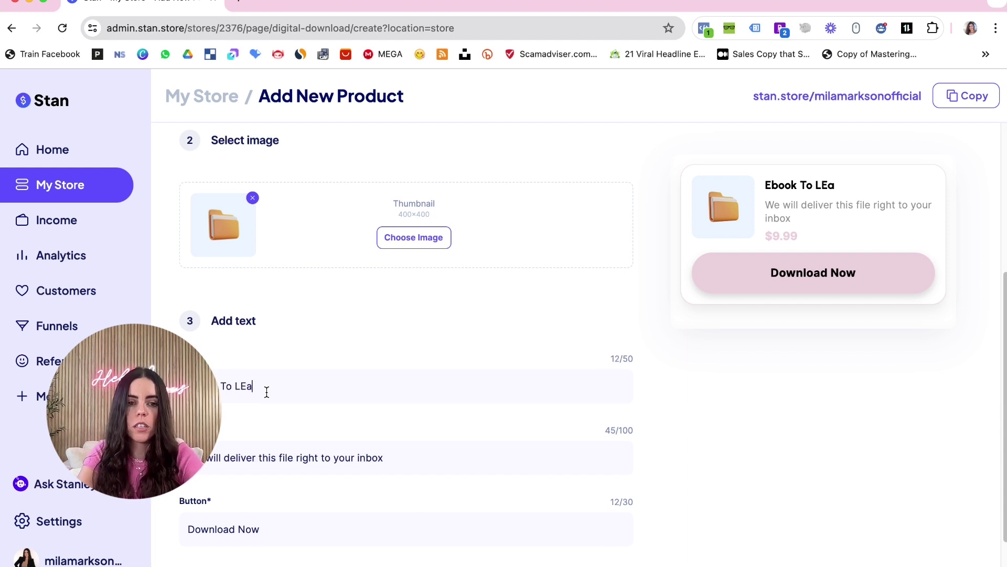
pyautogui.press('BackSpace')
pyautogui.press('BackSpace')
pyautogui.press('BackSpace')
pyautogui.write('earn X')
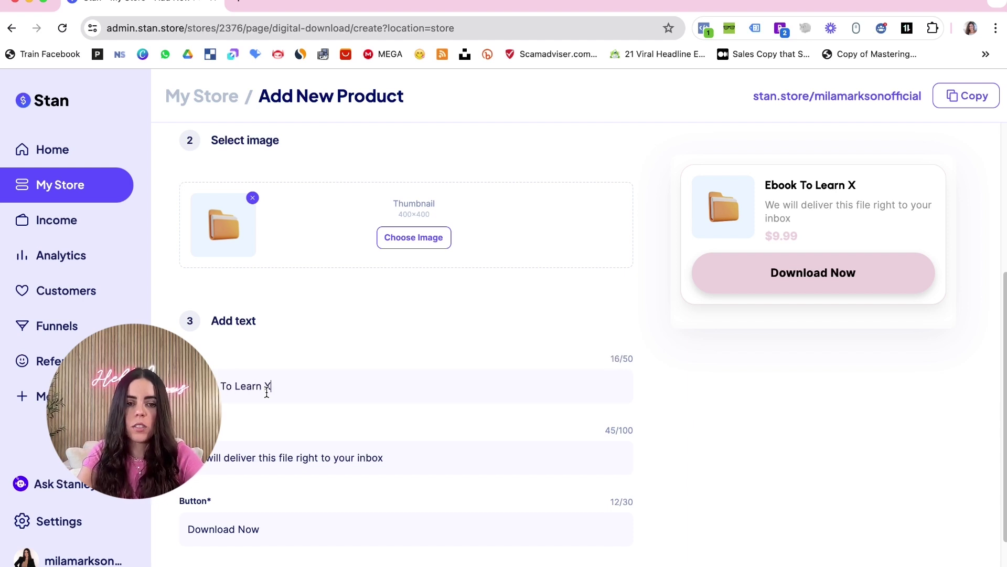
pyautogui.write('YZ')
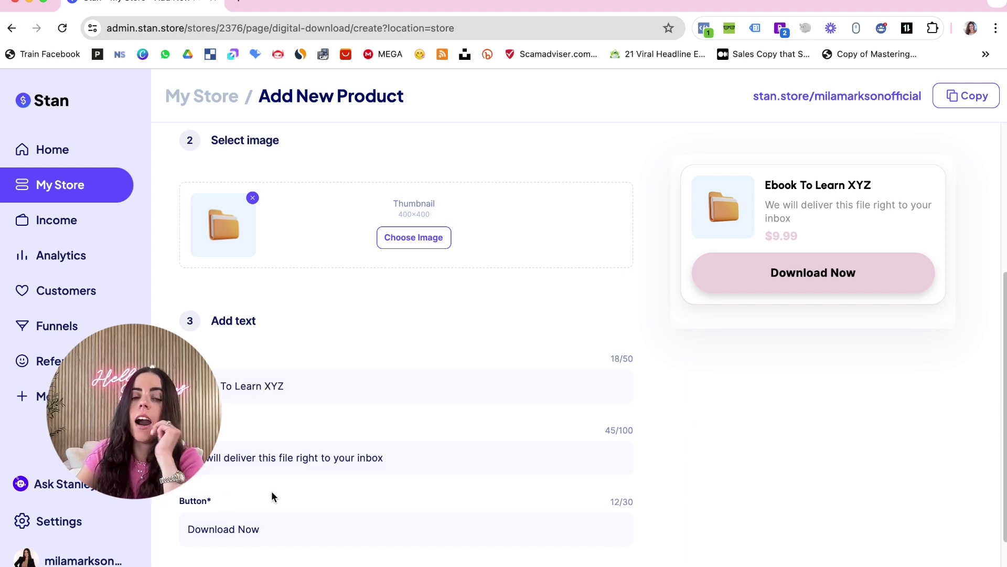
# Set the thumbnail button text to 'Learn More'
pyautogui.tripleClick(266, 458)
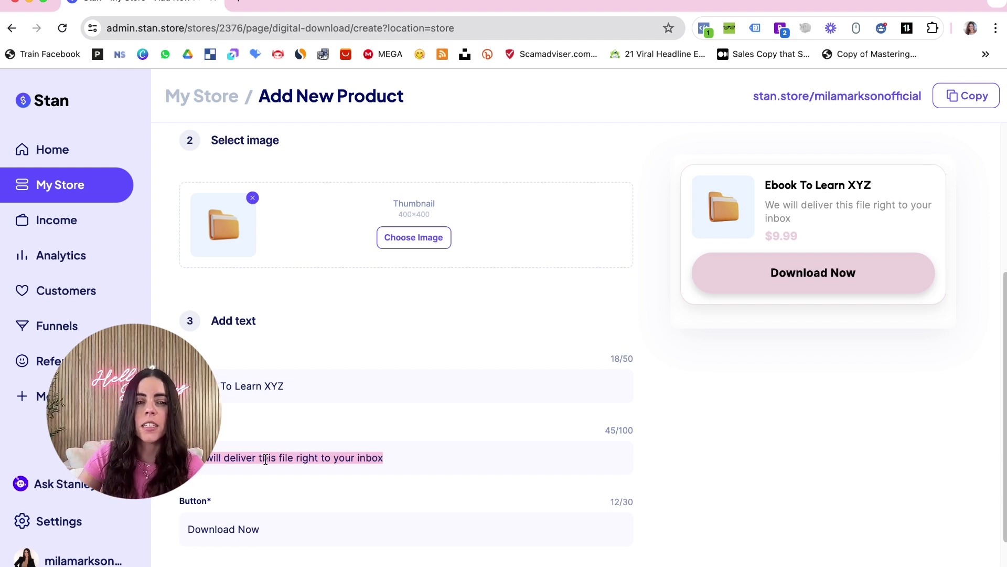
pyautogui.tripleClick(263, 530)
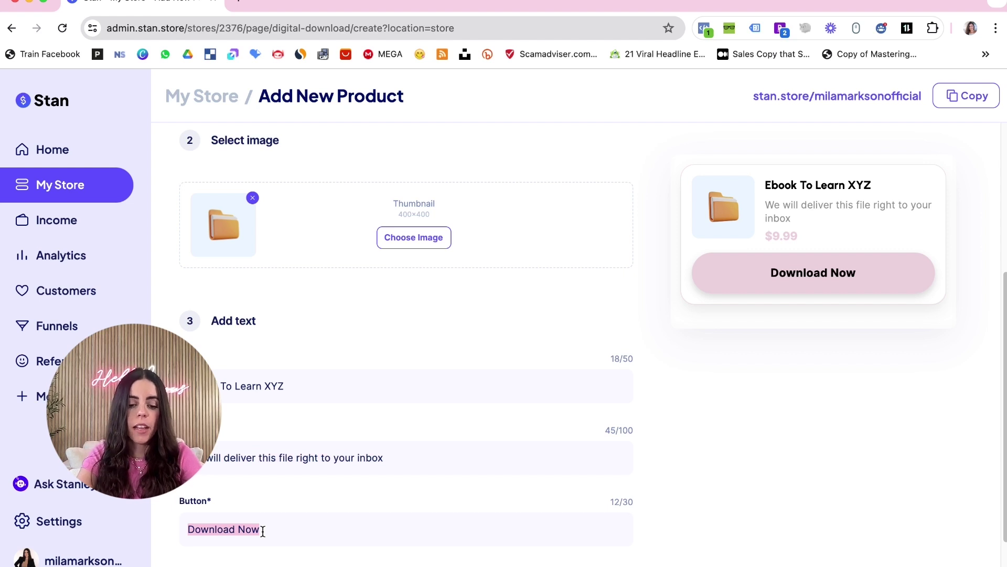
pyautogui.write('Learn More')
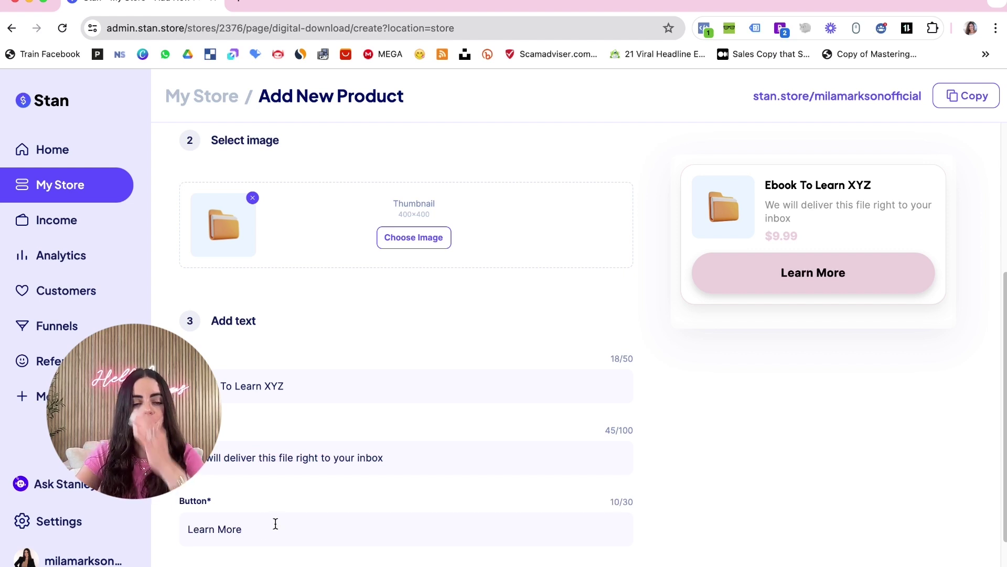
pyautogui.scroll(-2, 353, 494)
pyautogui.scroll(7, 405, 487)
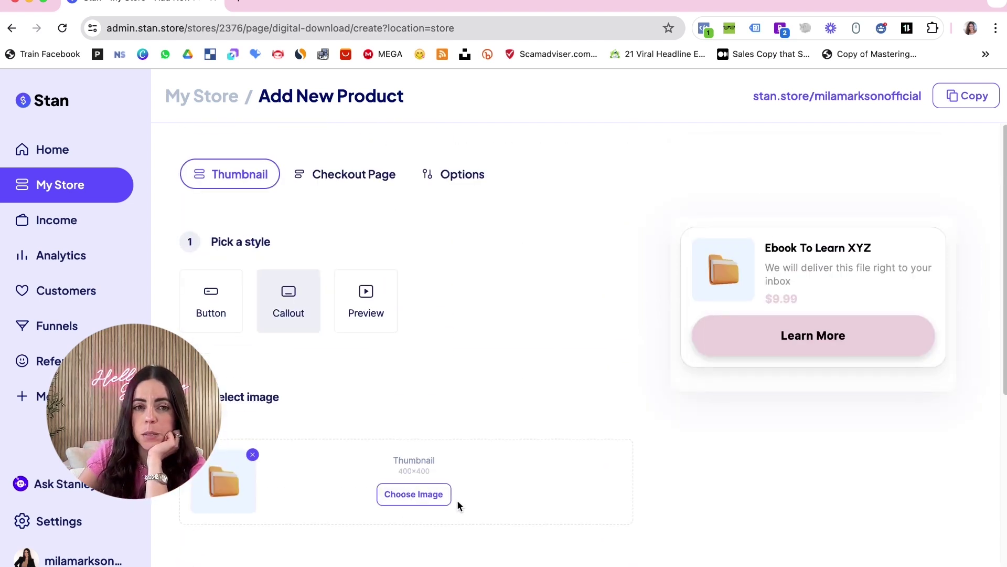
pyautogui.scroll(-7, 457, 505)
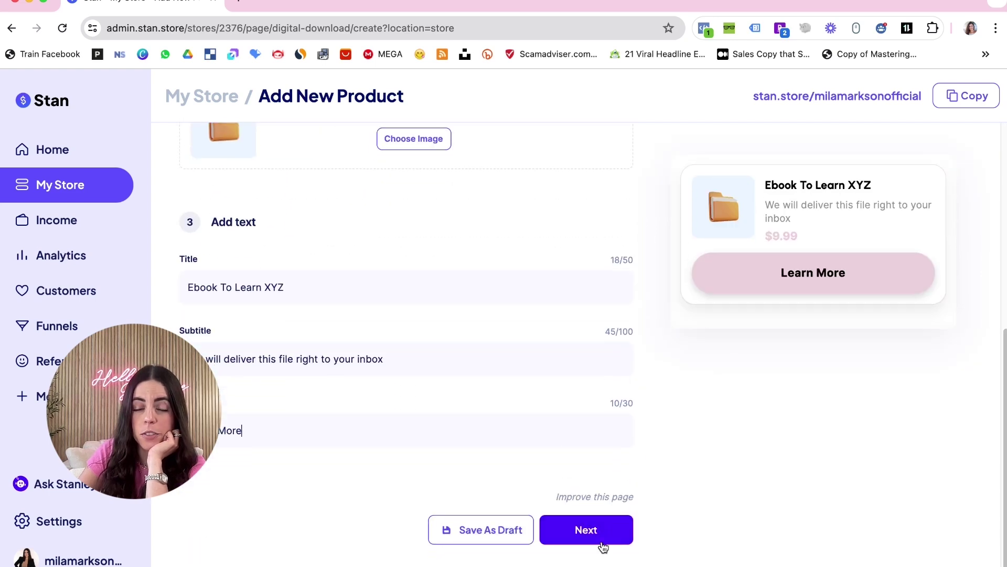
# On the checkout page, set the description title to 'Learn How To Monetize Your Social Media'
pyautogui.click(583, 531)
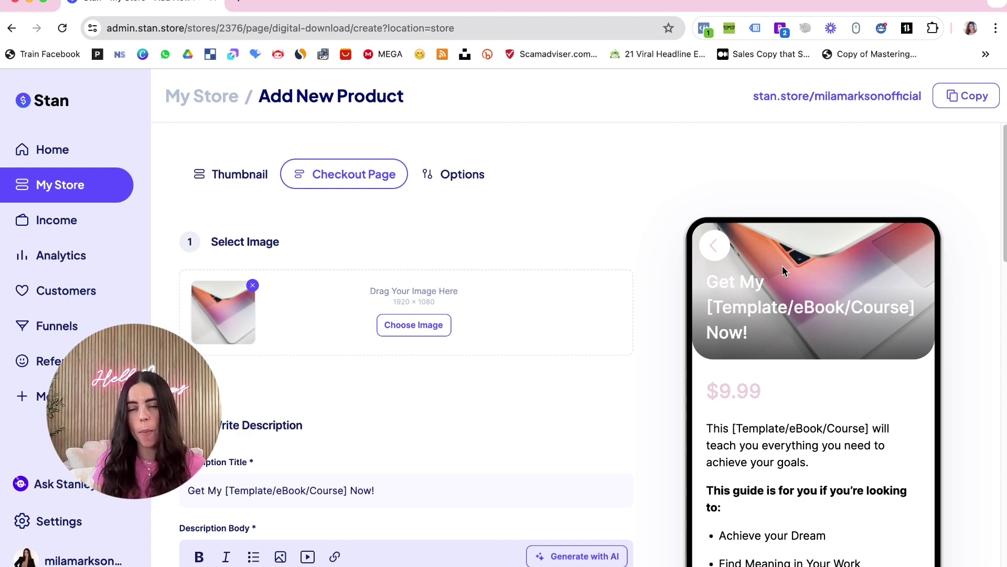
pyautogui.scroll(-3, 429, 421)
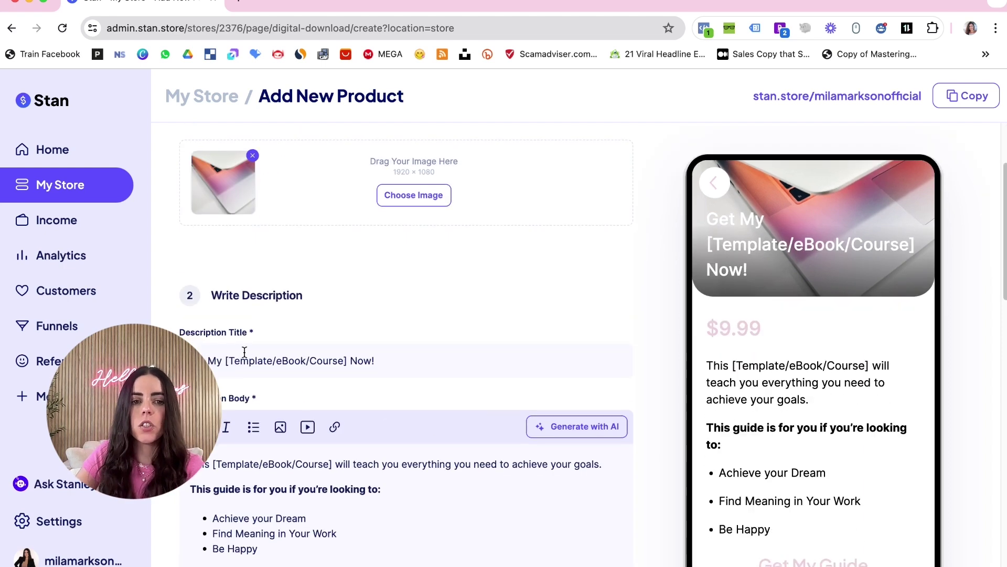
pyautogui.tripleClick(245, 352)
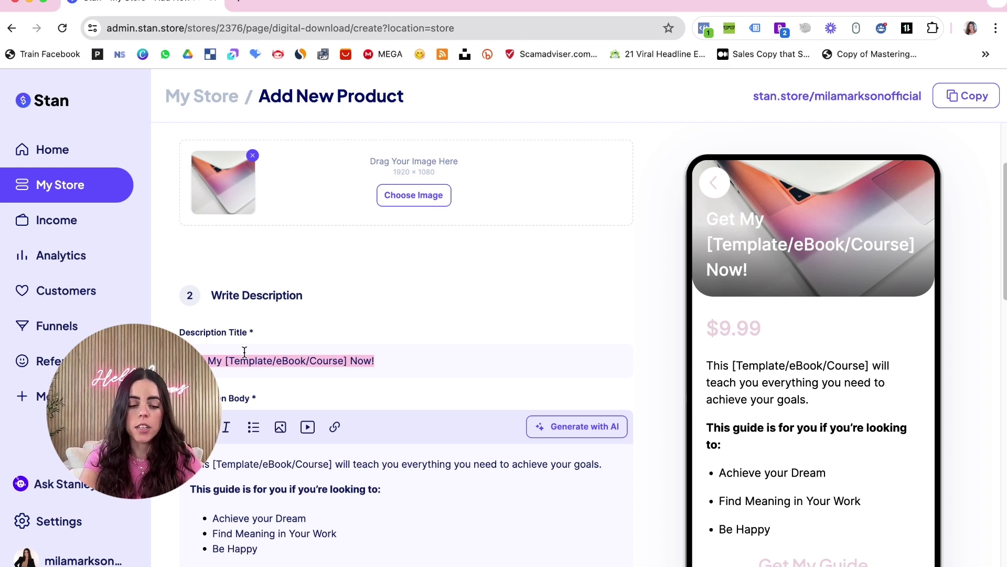
pyautogui.write('Learn')
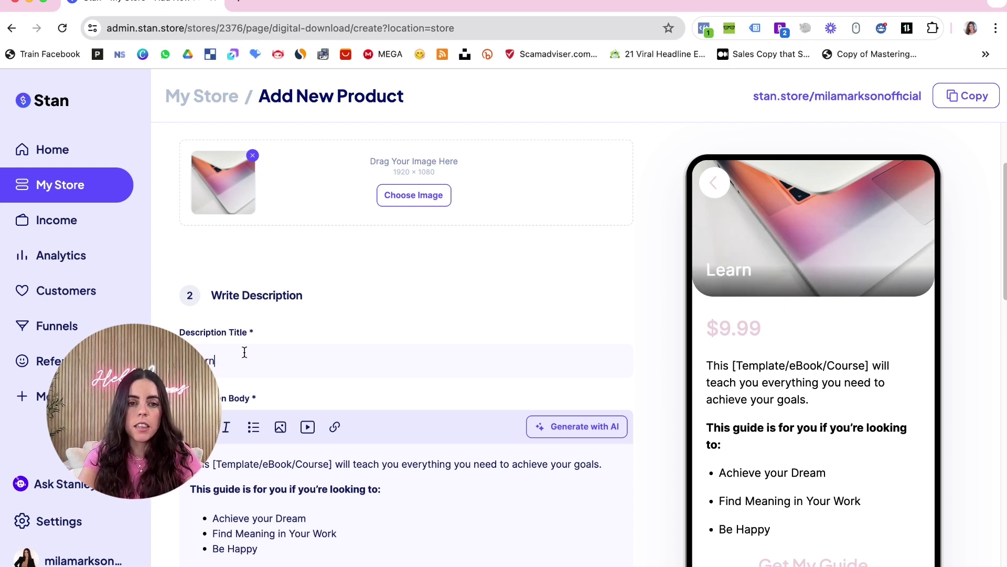
pyautogui.write(' How To')
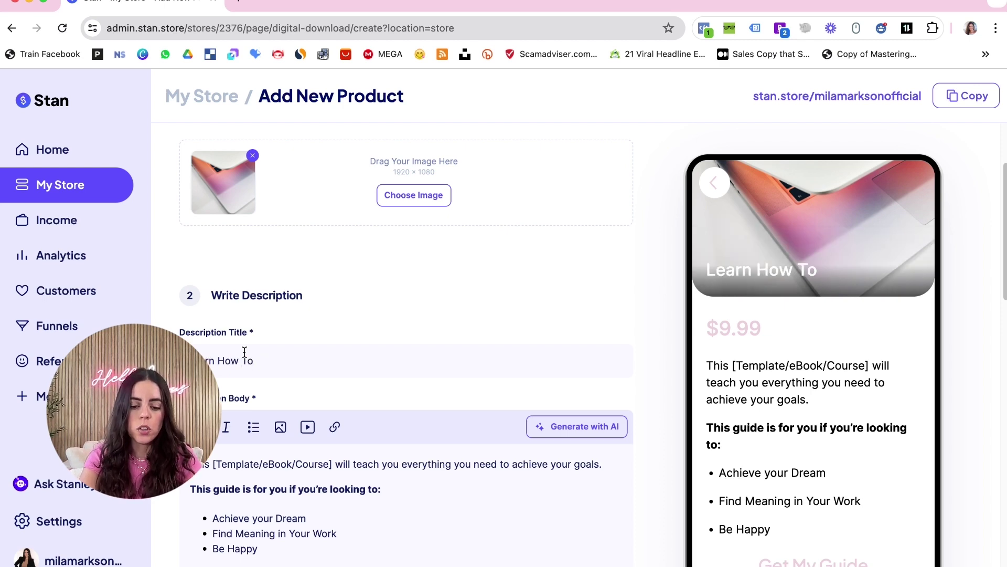
pyautogui.write(' Monetize')
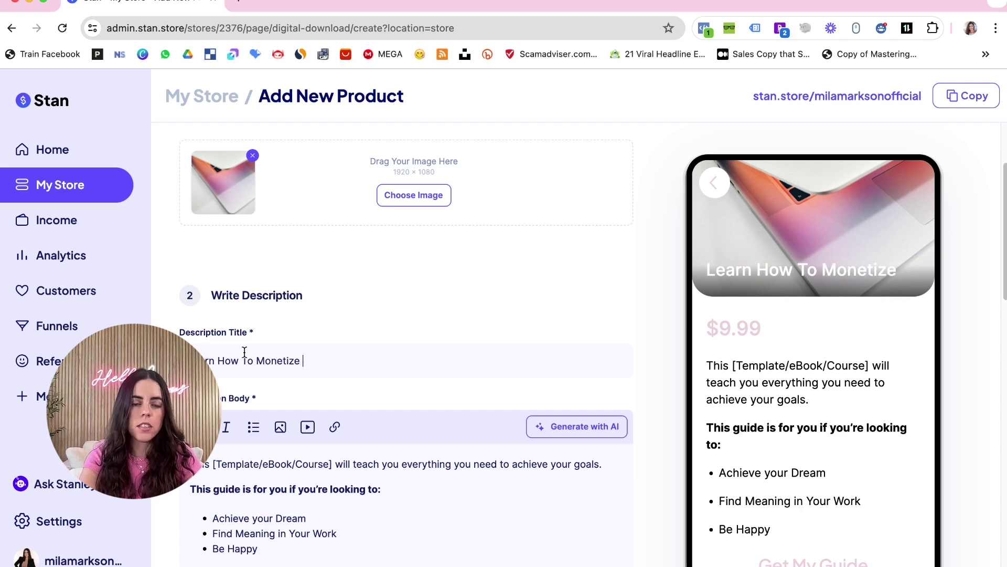
pyautogui.write('our Social Media')
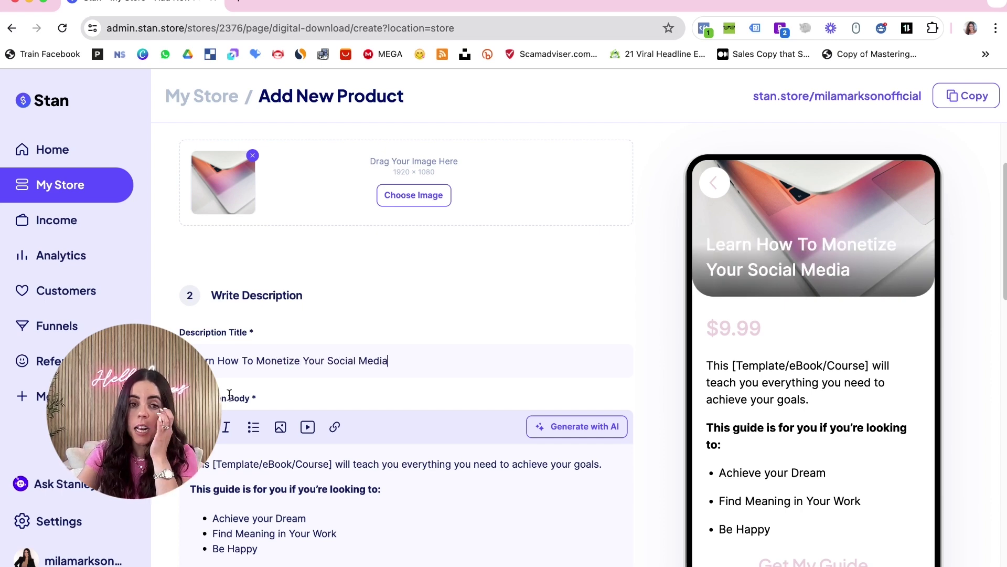
# Work in the description body, selecting its text and browsing for an image to insert
pyautogui.scroll(-2, 262, 420)
pyautogui.click(266, 481)
pyautogui.press('super+a')
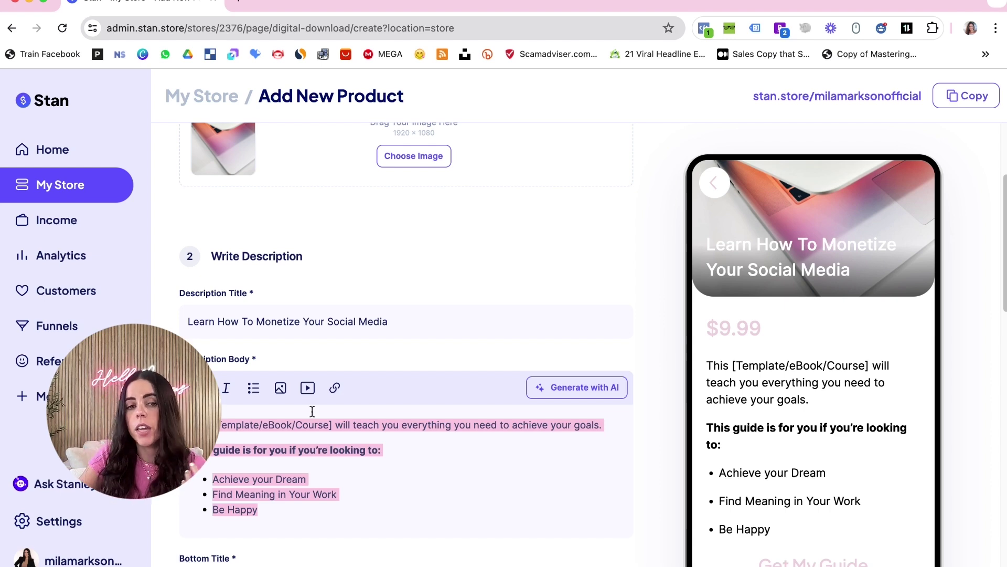
pyautogui.click(282, 391)
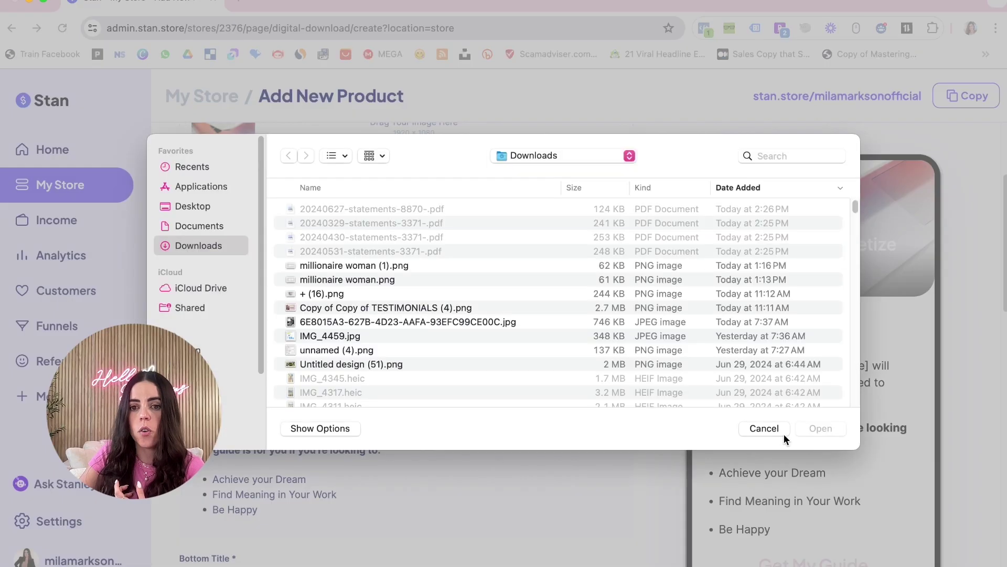
pyautogui.click(767, 429)
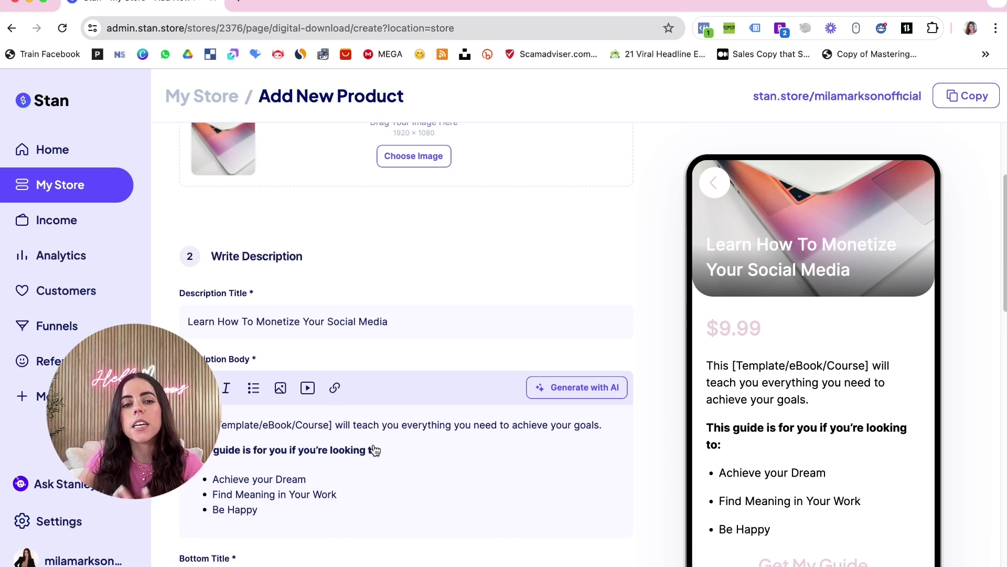
pyautogui.scroll(-1, 371, 450)
pyautogui.moveTo(337, 470); pyautogui.dragTo(218, 425)
pyautogui.click(286, 426)
pyautogui.scroll(3, 340, 483)
pyautogui.scroll(-5, 340, 482)
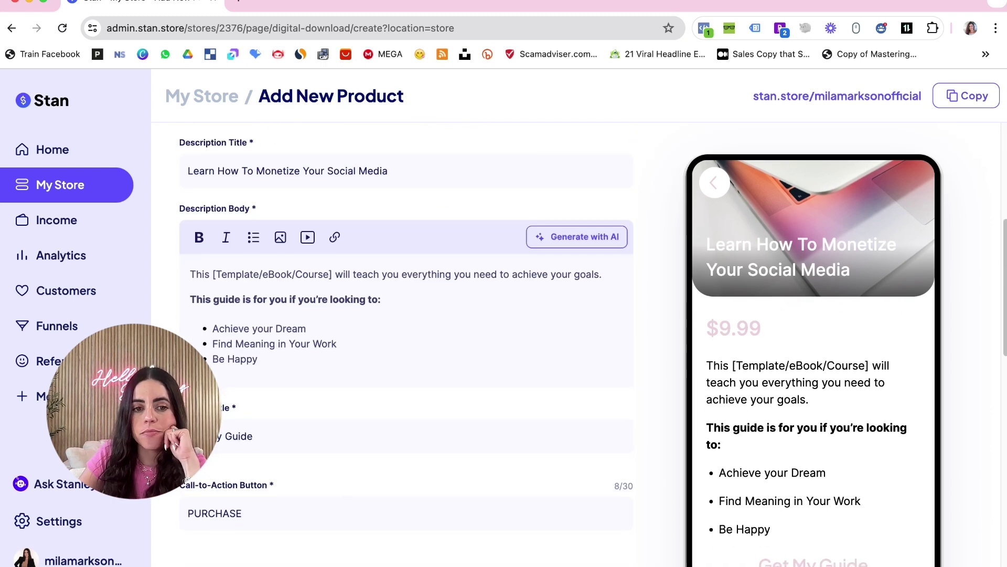
# Replace the bottom title with 'Start Monetizing Your Social Media Now!'
pyautogui.tripleClick(261, 440)
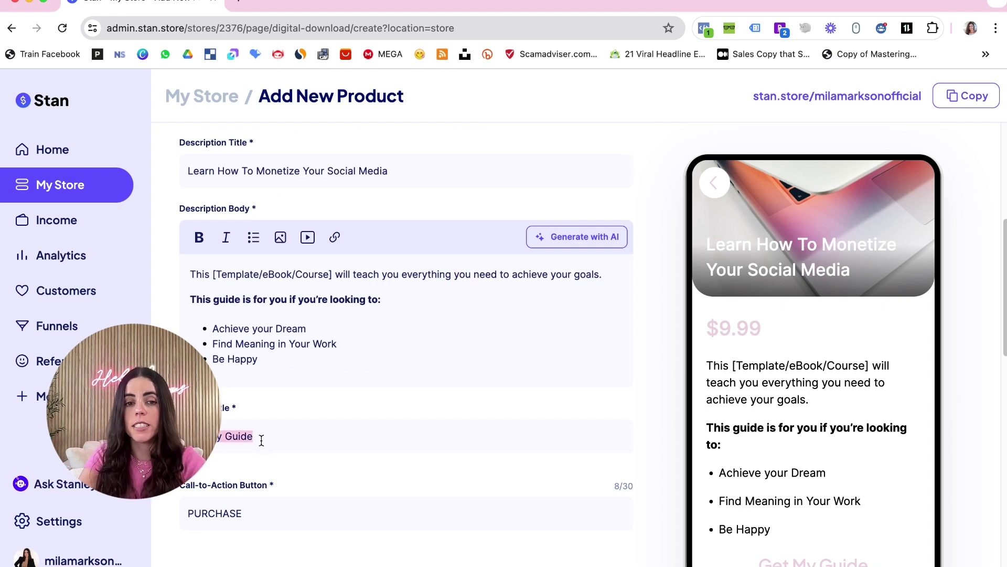
pyautogui.scroll(-3, 756, 428)
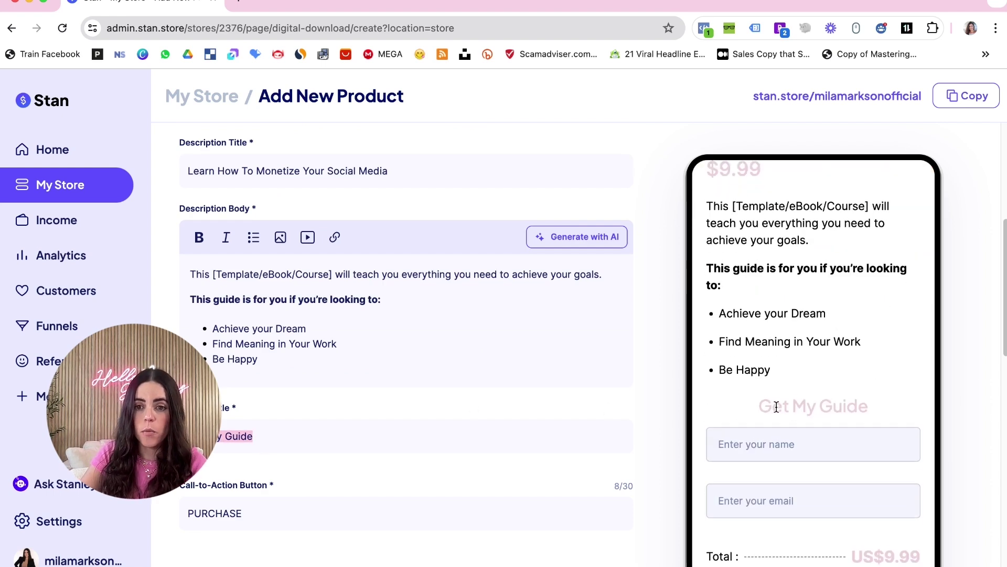
pyautogui.moveTo(772, 407); pyautogui.dragTo(869, 406)
pyautogui.tripleClick(308, 438)
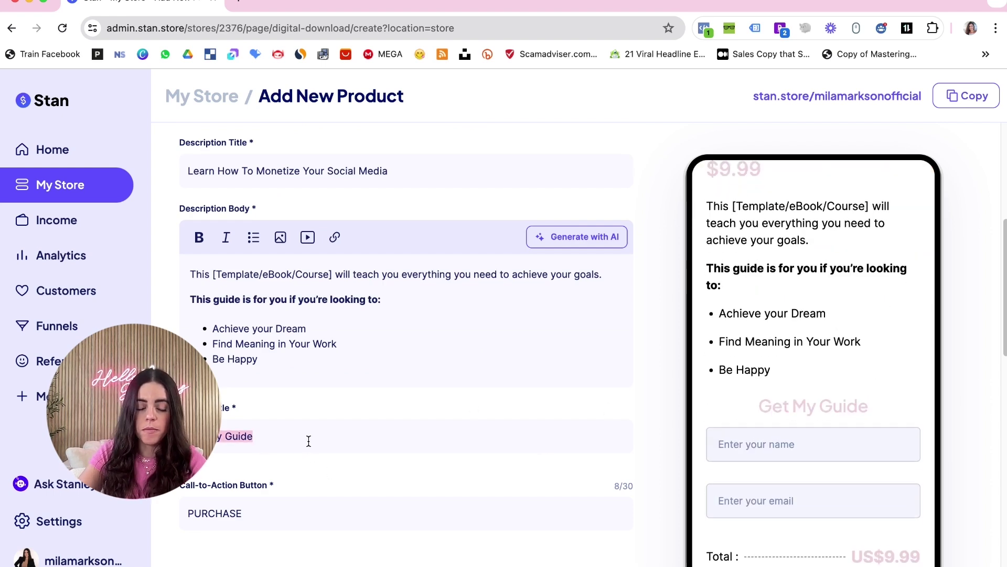
pyautogui.press('BackSpace')
pyautogui.write('Ge')
pyautogui.press('BackSpace')
pyautogui.press('BackSpace')
pyautogui.write('Start Monetizing Your Social Media Now!')
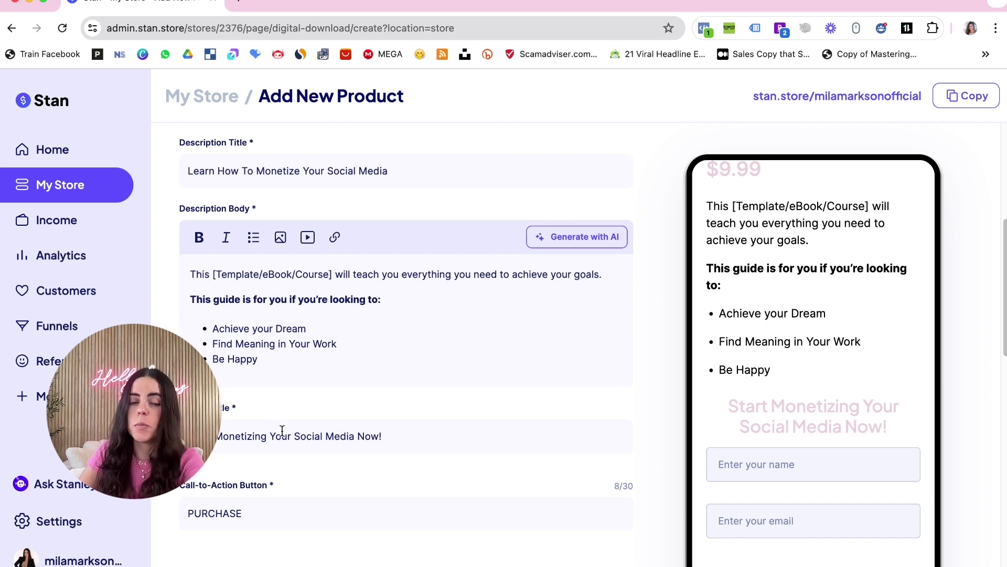
pyautogui.click(292, 436)
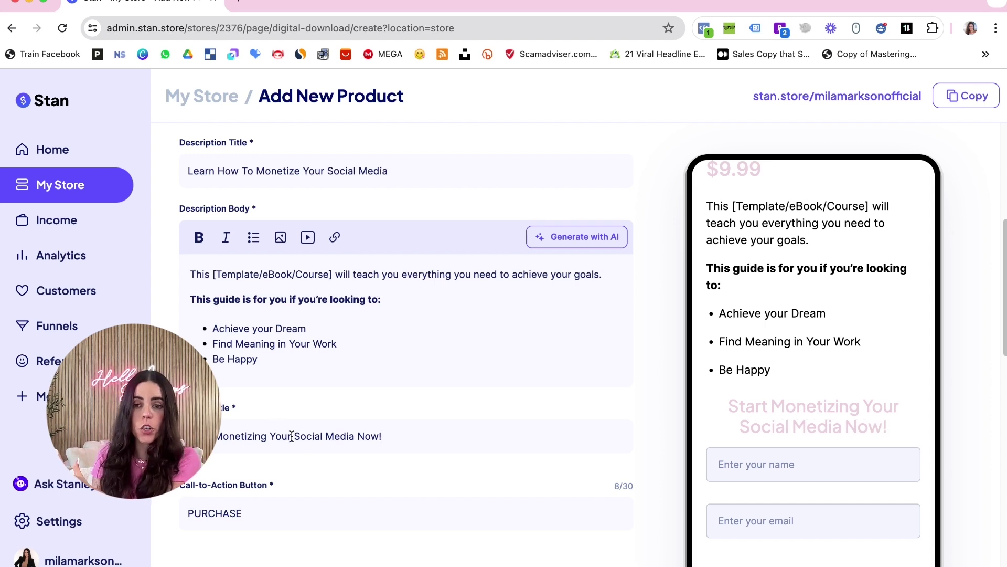
# Change the call-to-action button label from PURCHASE to 'JOIN NOW'
pyautogui.doubleClick(238, 514)
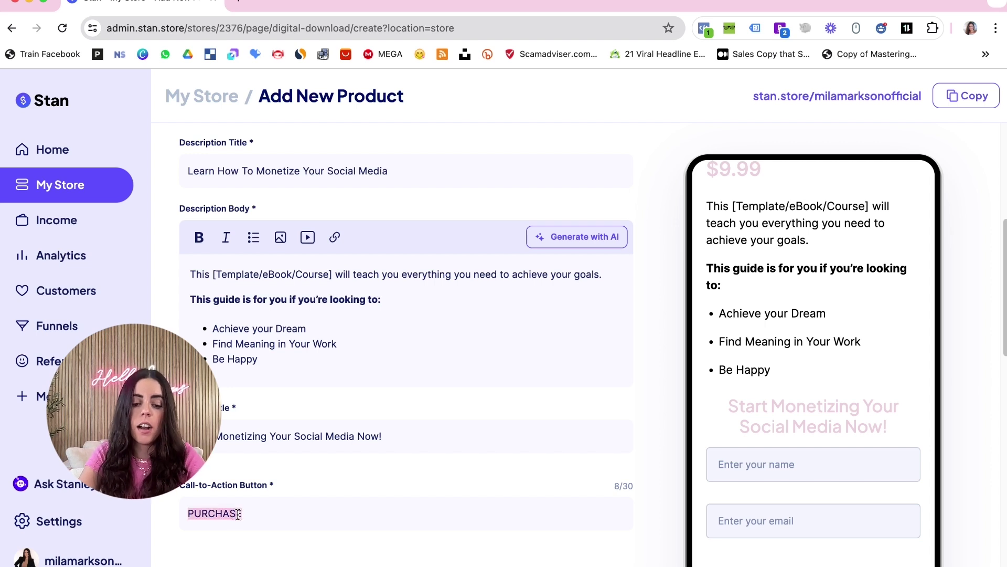
pyautogui.write('JOIN NOW')
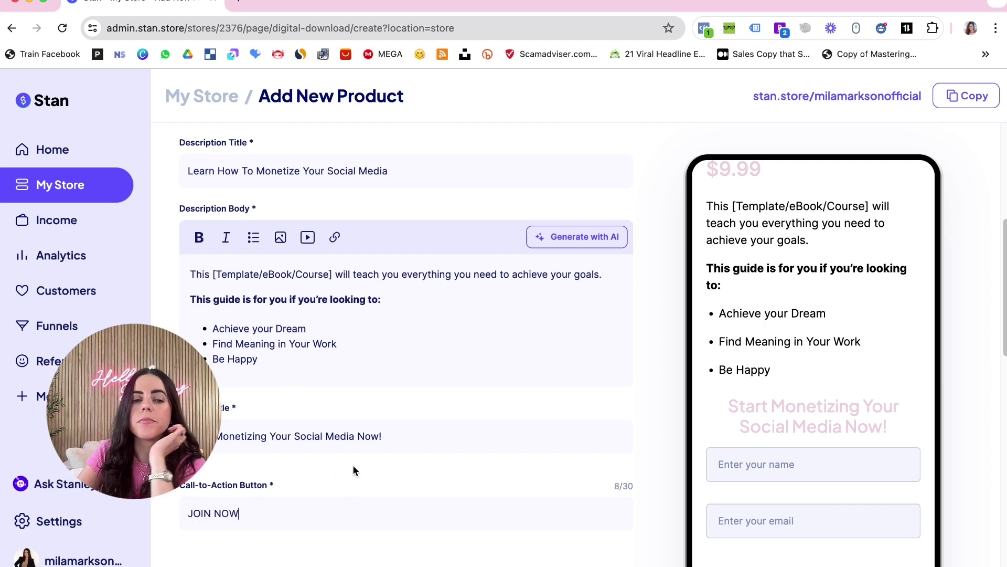
pyautogui.scroll(-3, 349, 482)
# Set the price to 97 and enable a 37 discount price, correcting the initially swapped values
pyautogui.doubleClick(213, 506)
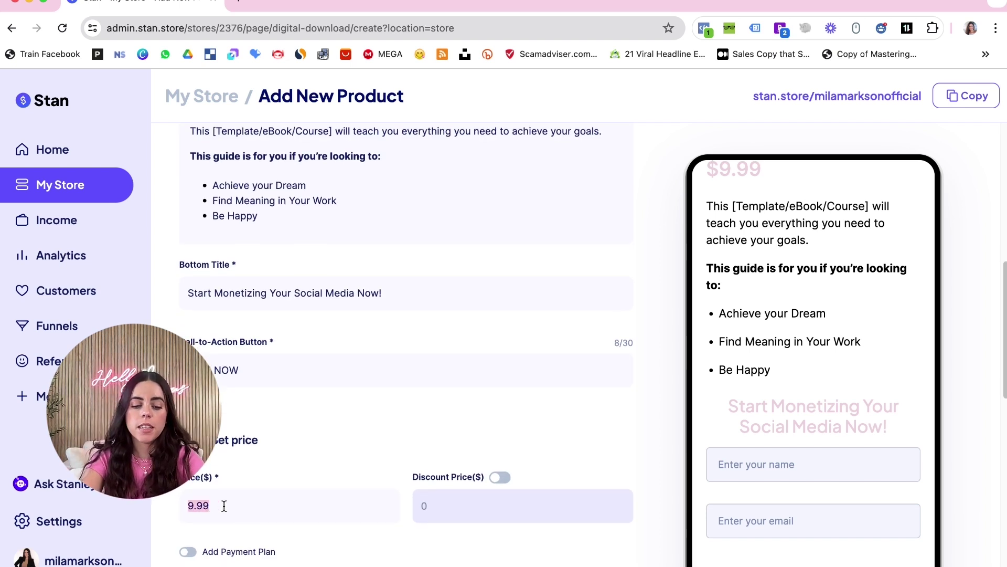
pyautogui.write('37')
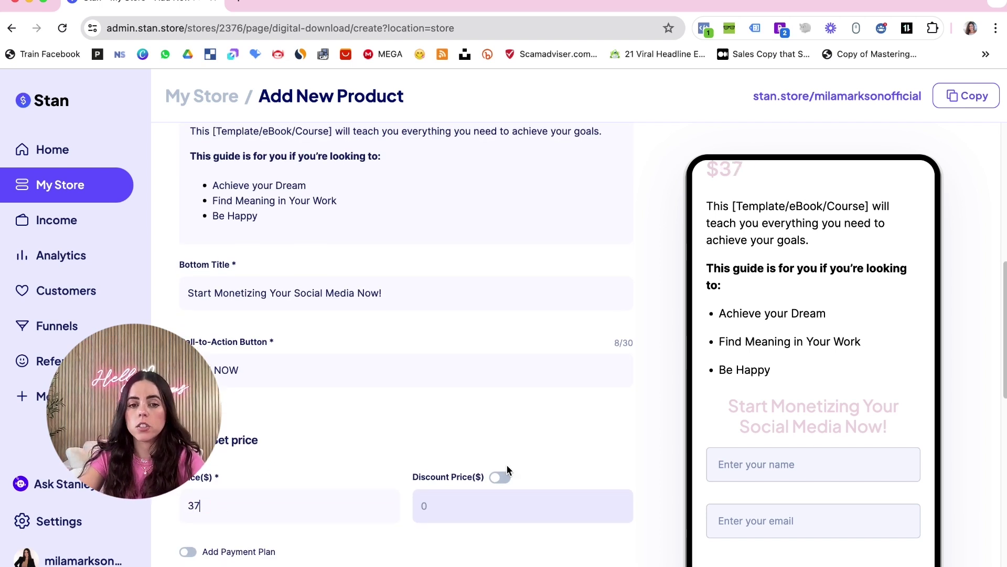
pyautogui.click(501, 477)
pyautogui.scroll(3, 807, 420)
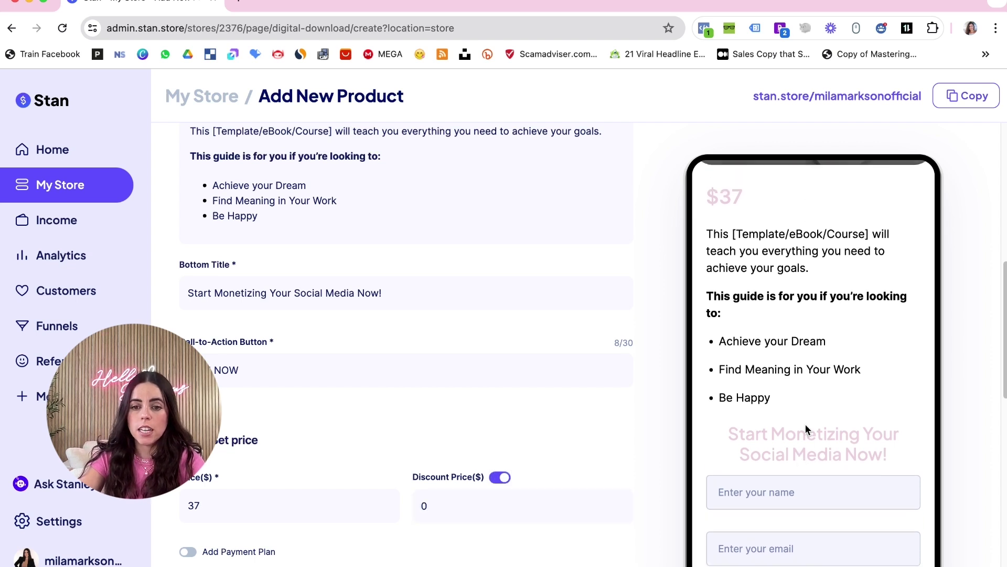
pyautogui.doubleClick(464, 513)
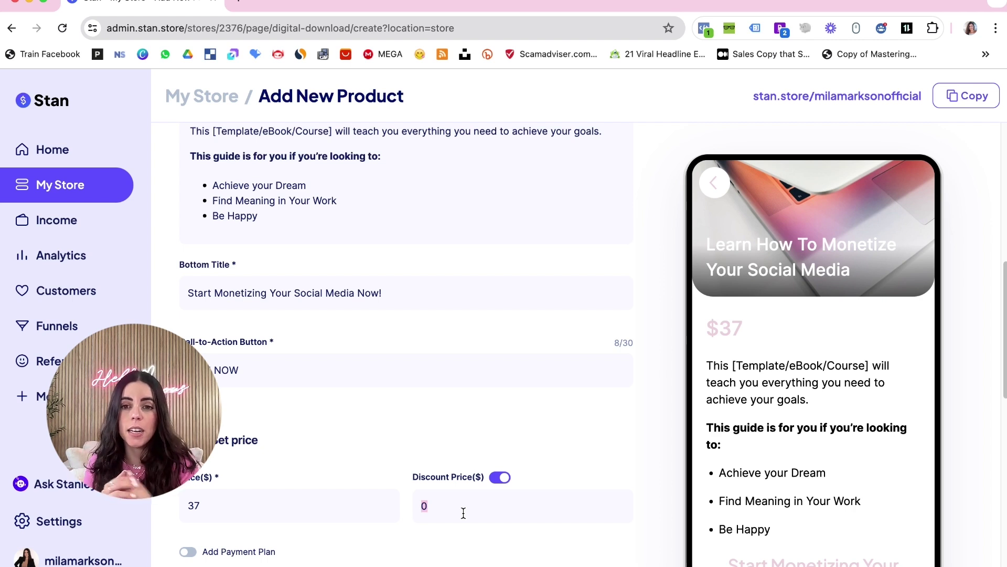
pyautogui.write('97')
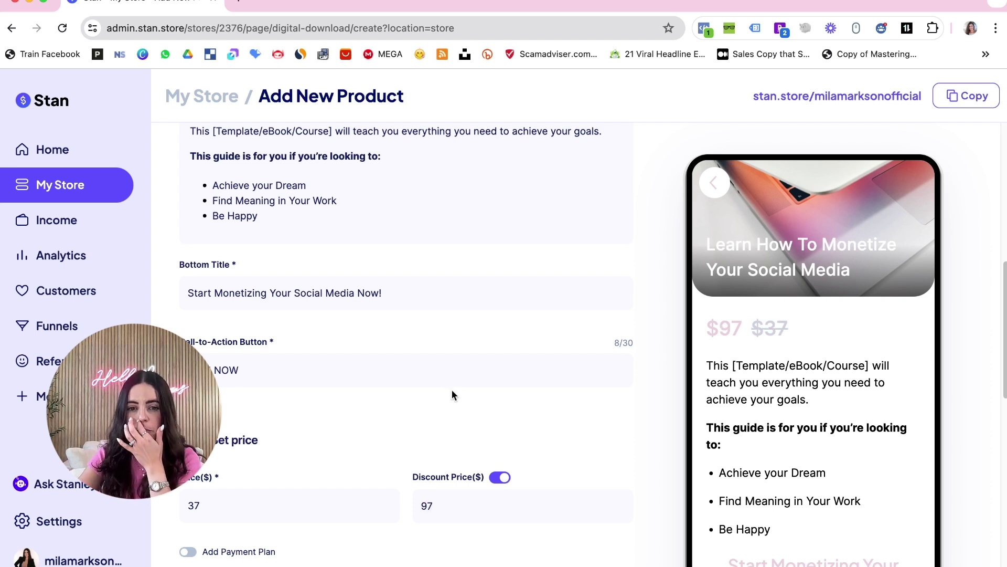
pyautogui.doubleClick(192, 505)
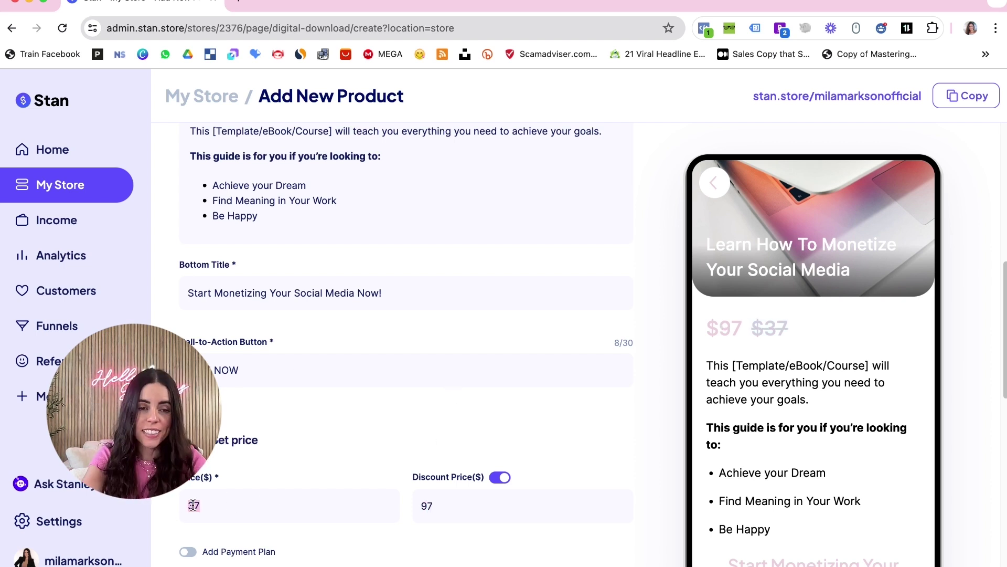
pyautogui.write('97')
pyautogui.doubleClick(427, 506)
pyautogui.write('37')
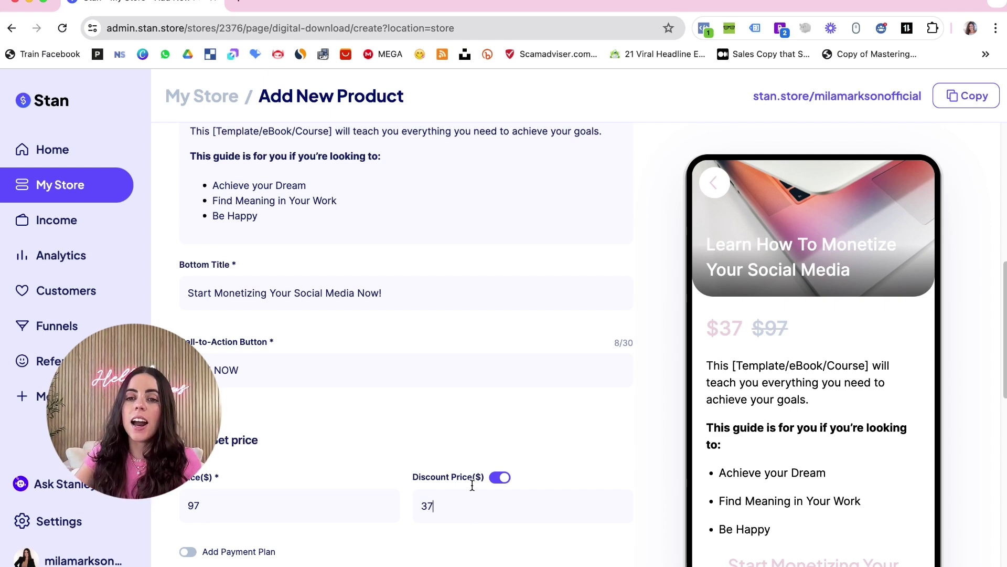
# Turn on the quantity limit and review the checkout title, price and upload sections
pyautogui.scroll(-3, 400, 550)
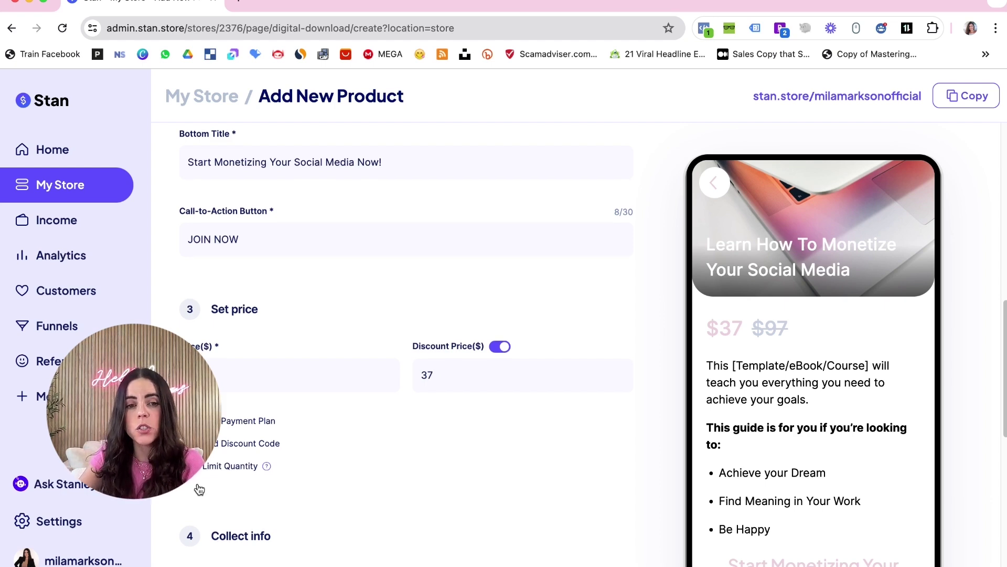
pyautogui.click(188, 465)
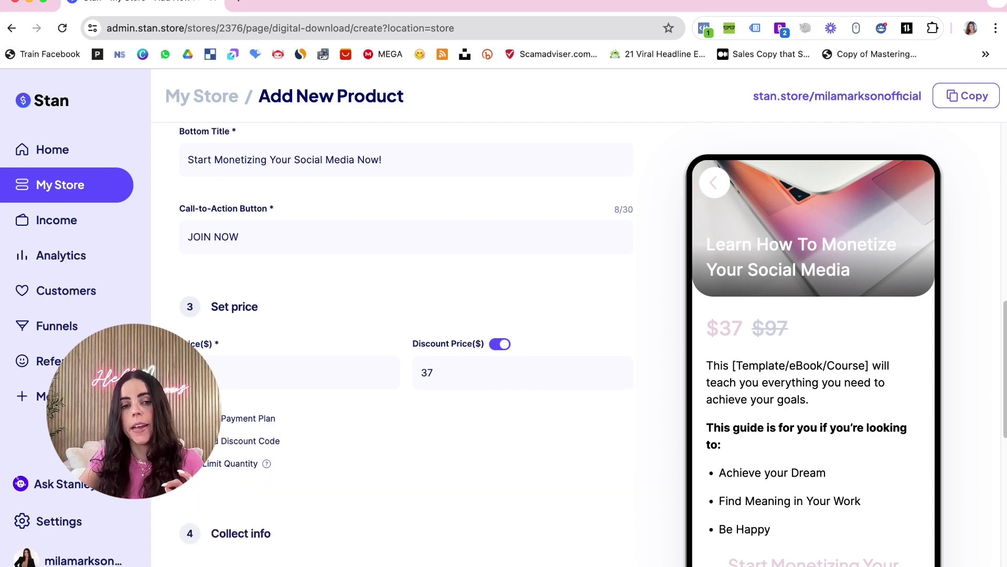
pyautogui.scroll(-7, 347, 481)
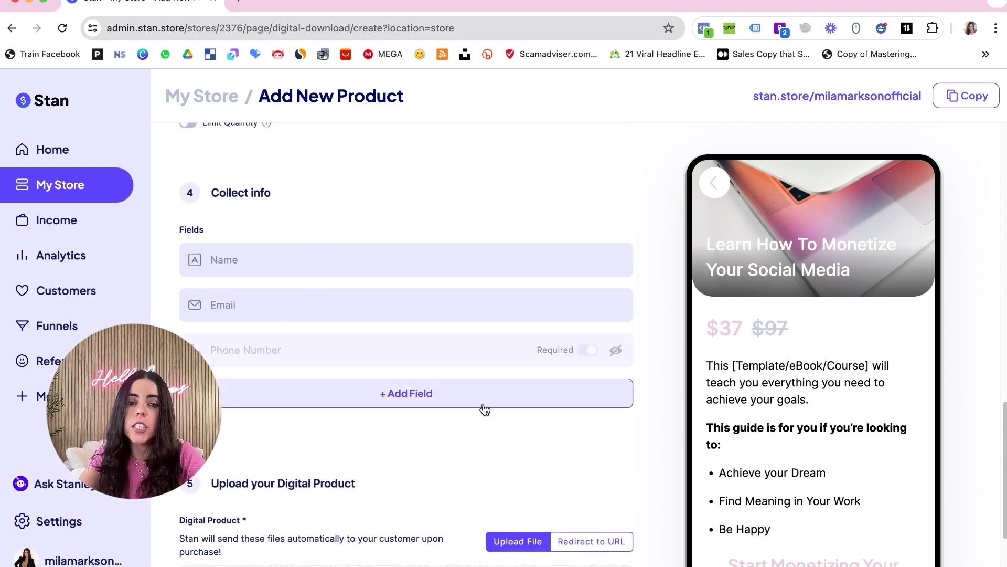
pyautogui.scroll(-4, 487, 426)
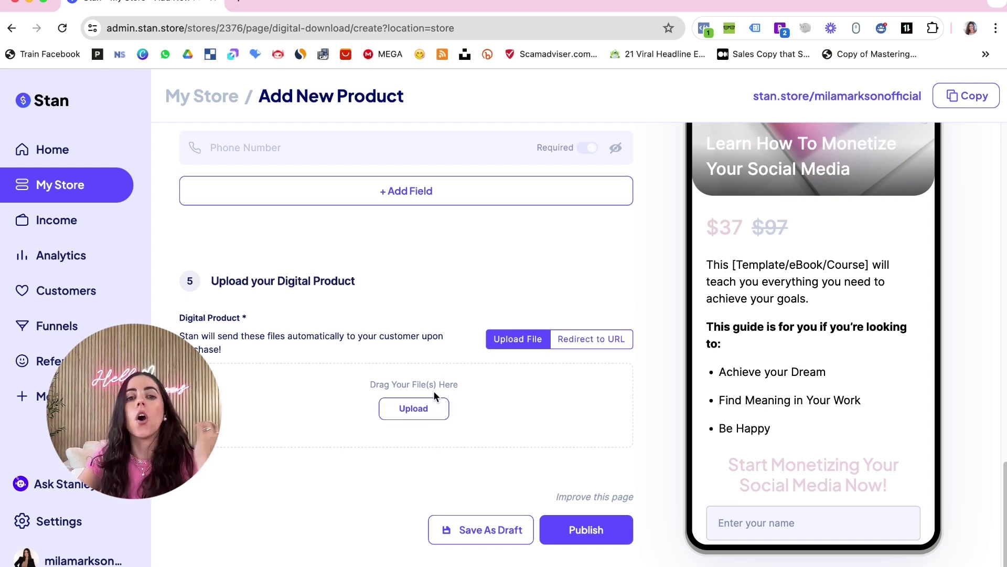
pyautogui.scroll(15, 480, 409)
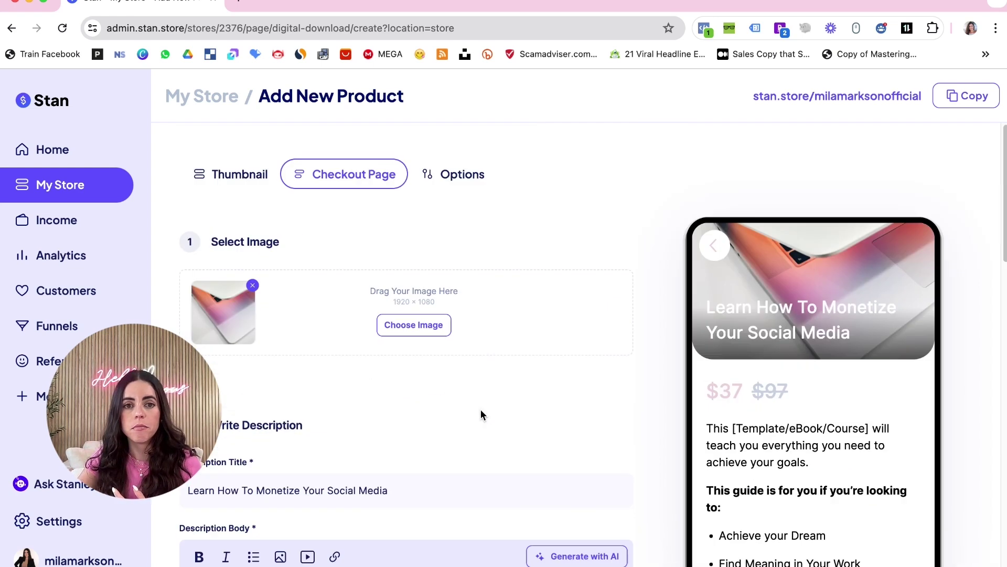
pyautogui.scroll(-20, 592, 382)
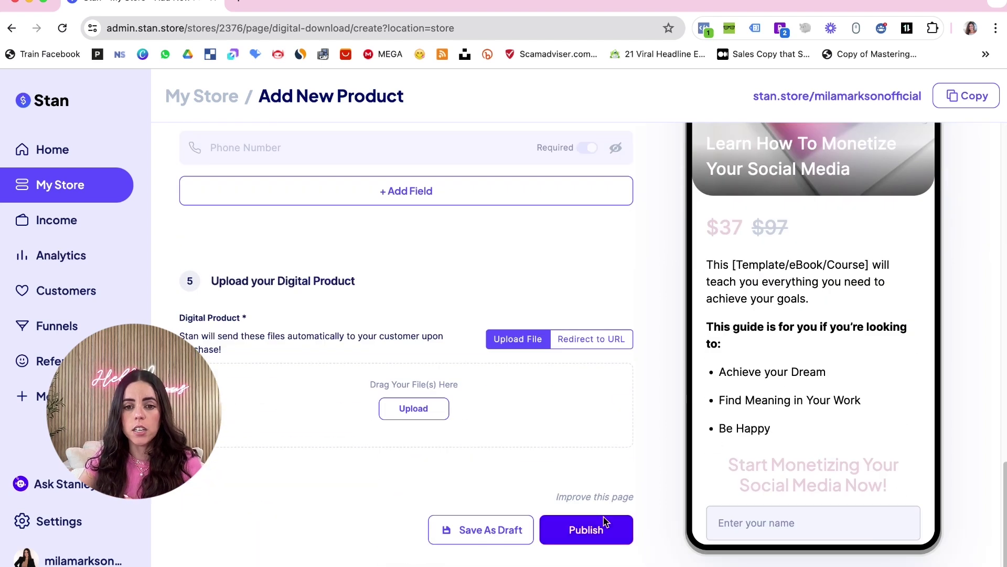
pyautogui.scroll(20, 462, 317)
pyautogui.scroll(5, 461, 317)
# In the Options tab, inspect the Email Flows and Add Reviews settings
pyautogui.click(458, 187)
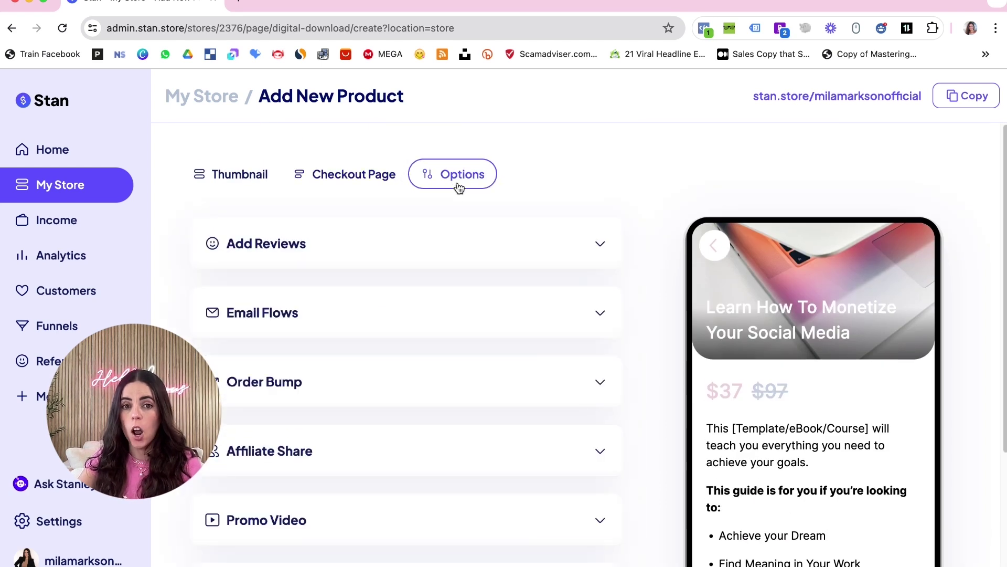
pyautogui.click(598, 314)
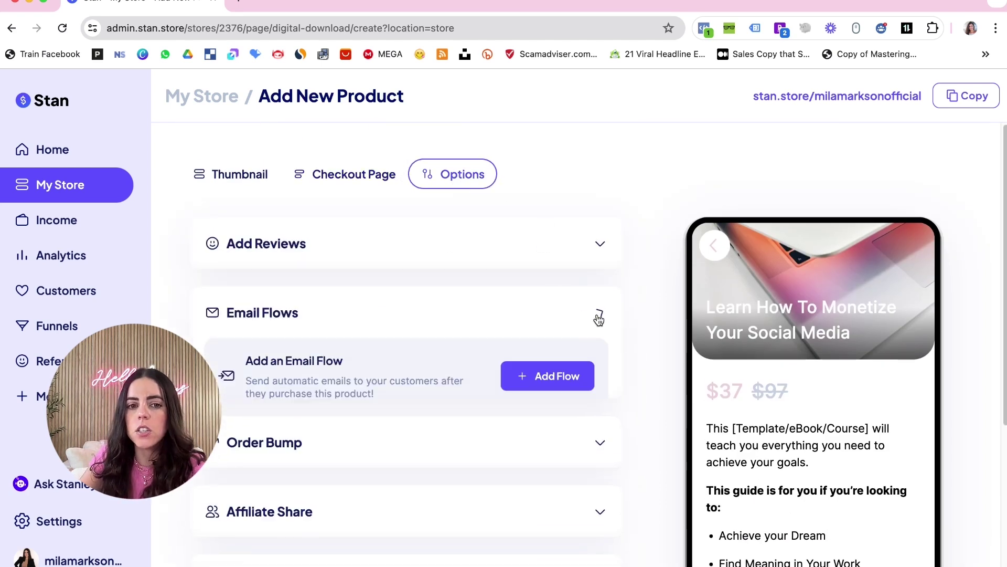
pyautogui.click(598, 316)
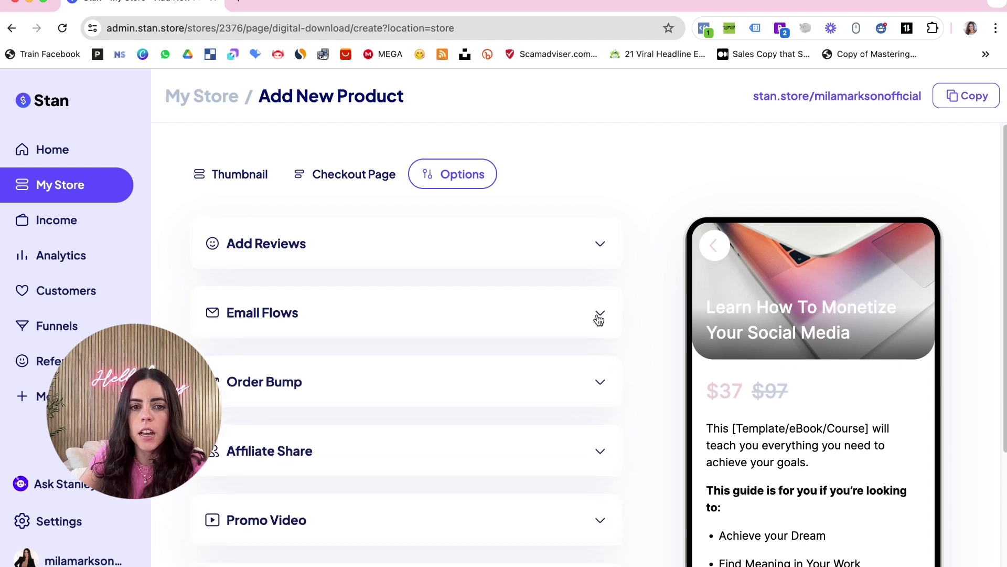
pyautogui.click(581, 257)
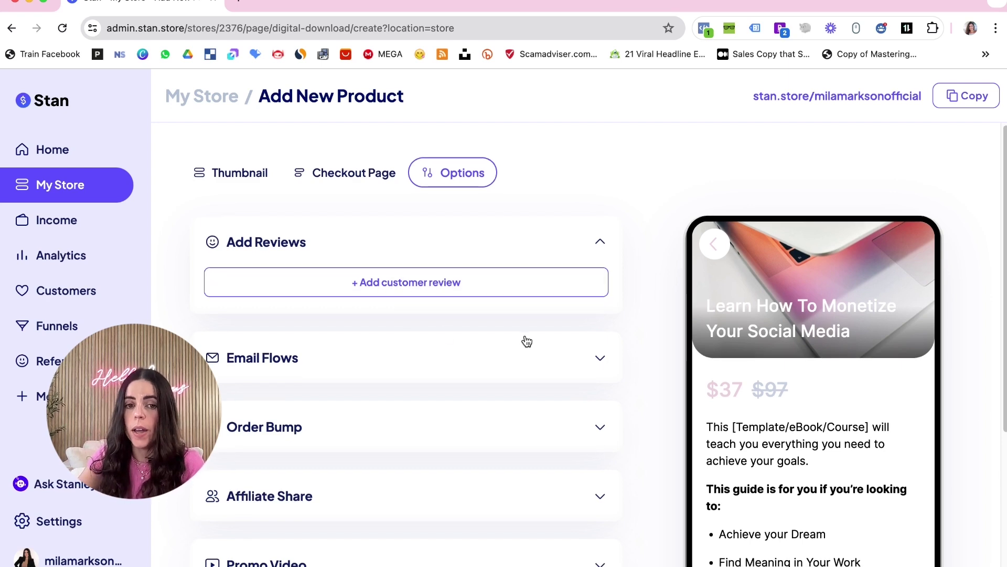
pyautogui.scroll(-1, 522, 342)
pyautogui.scroll(-5, 628, 387)
# Check Order Bump, Affiliate Share and Confirmation Email, leaving their defaults unchanged
pyautogui.click(602, 288)
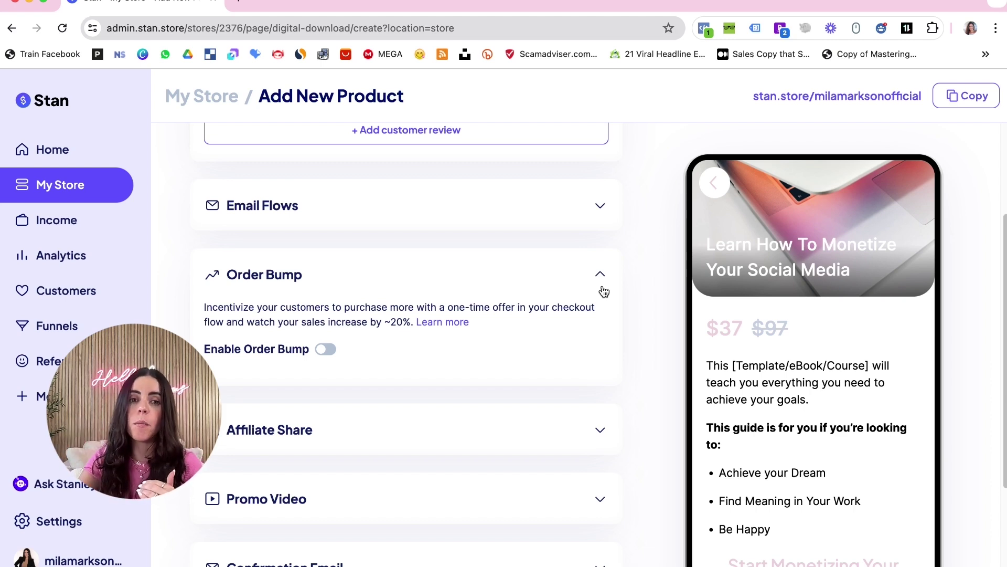
pyautogui.click(454, 445)
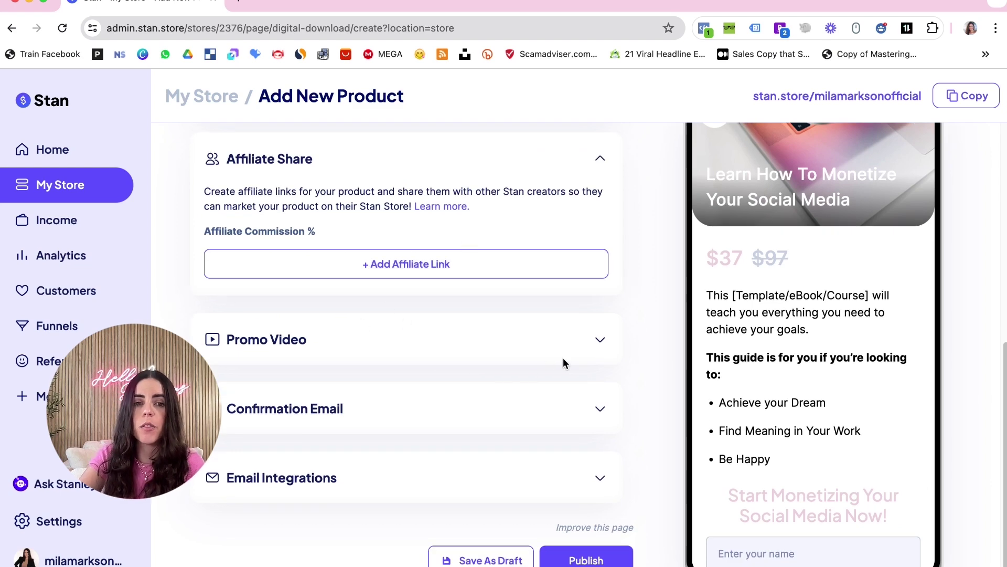
pyautogui.scroll(-1, 563, 357)
pyautogui.click(571, 395)
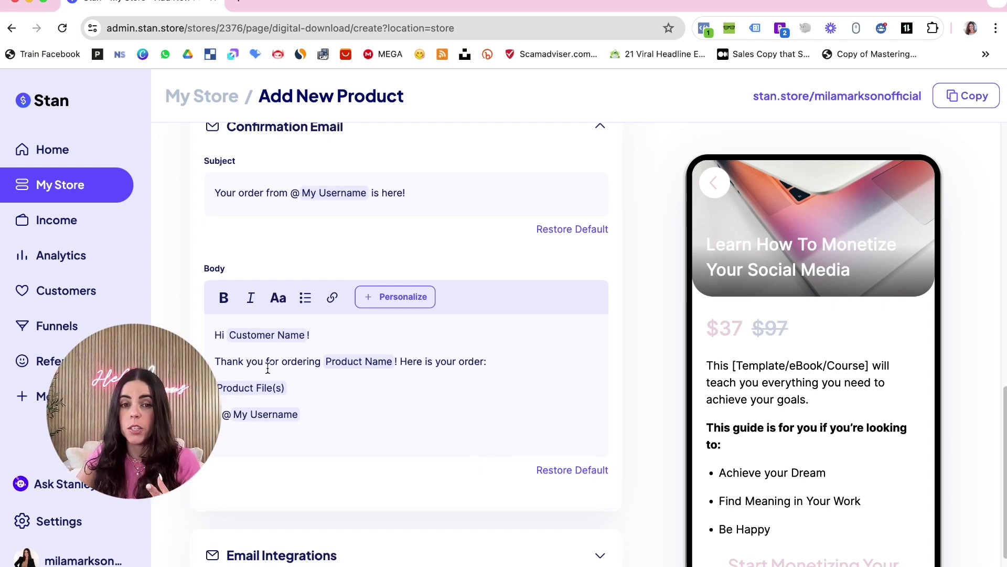
pyautogui.scroll(-4, 344, 432)
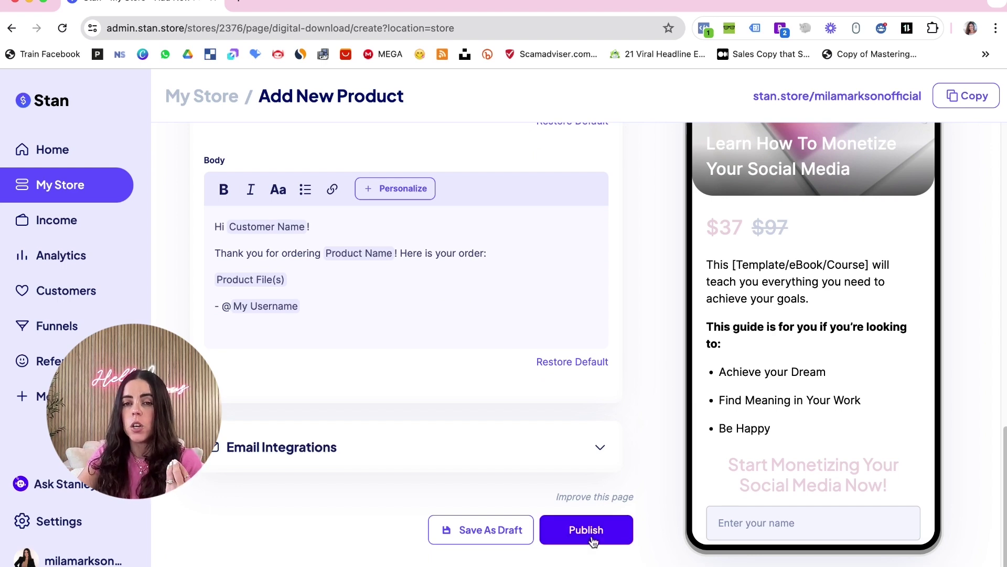
# Preview the storefront, then publish the product after clearing the checkout page warning
pyautogui.click(820, 105)
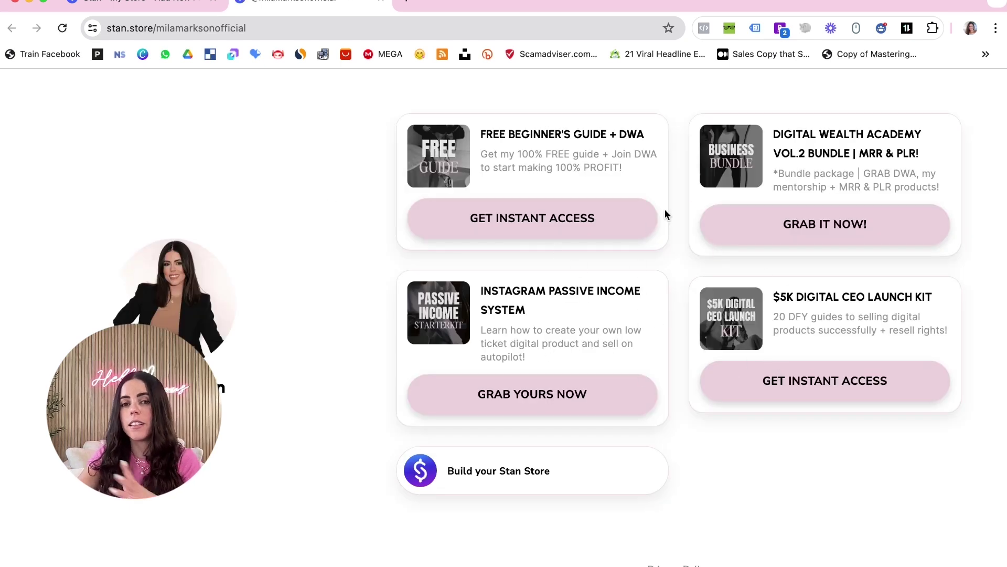
pyautogui.click(166, 5)
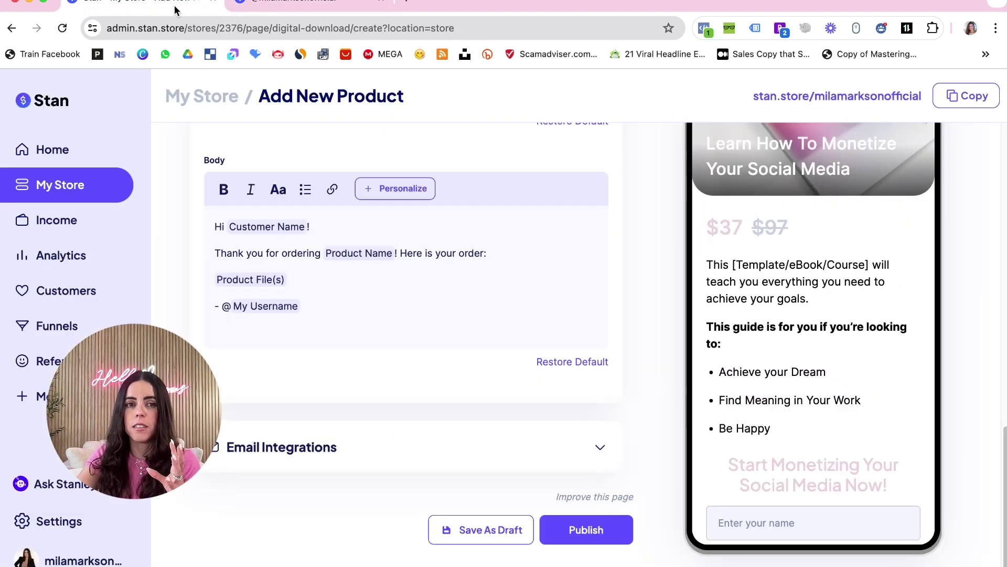
pyautogui.click(578, 542)
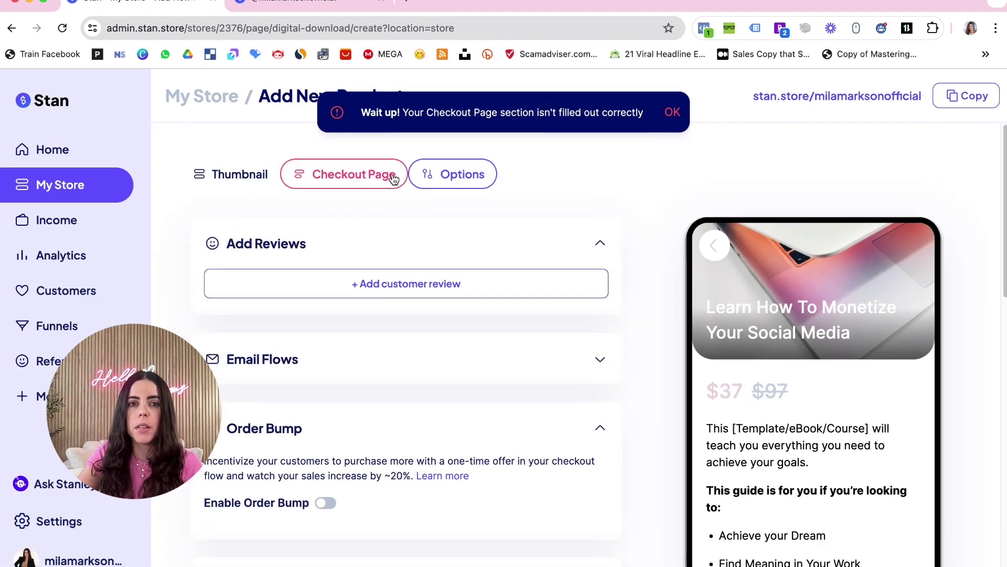
pyautogui.click(675, 112)
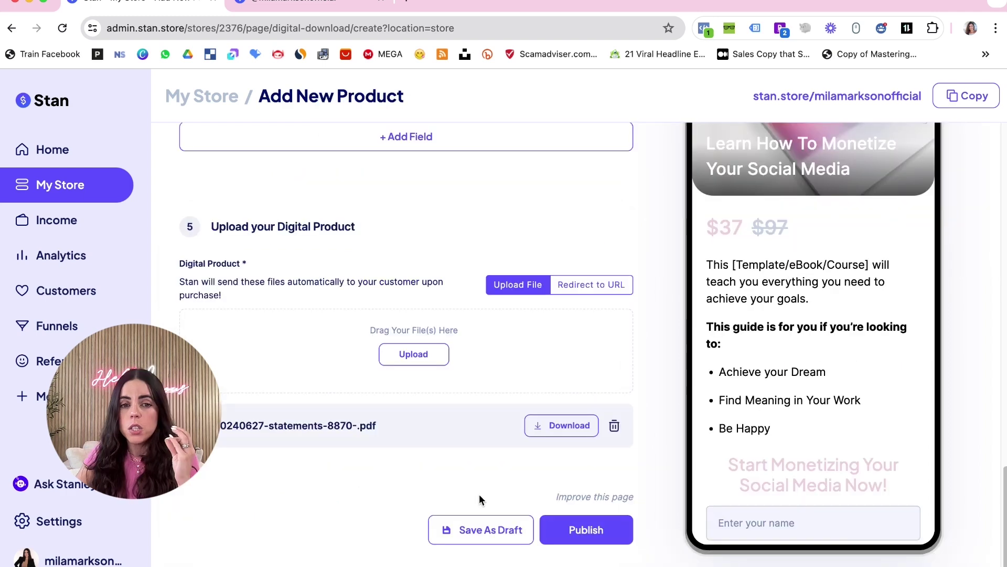
pyautogui.click(582, 539)
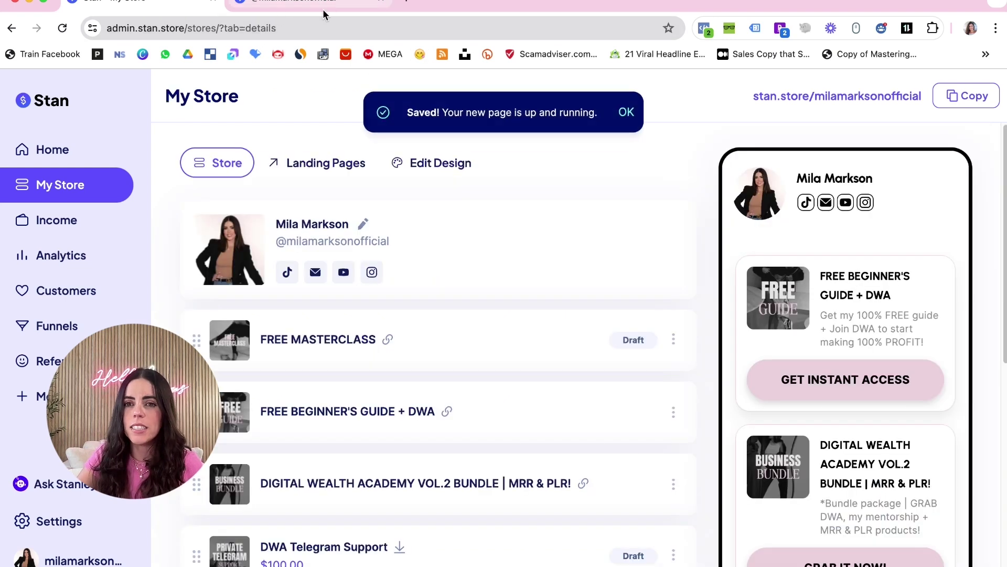
# Reopen the live storefront and view the Ebook To Learn XYZ page showing $37 instead of $97
pyautogui.click(314, 5)
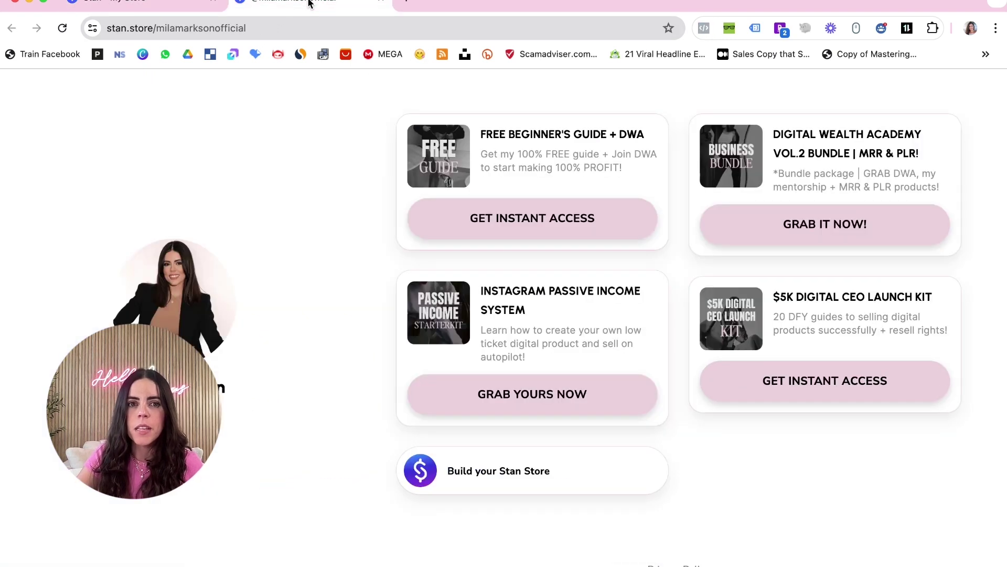
pyautogui.click(382, 1)
pyautogui.click(802, 96)
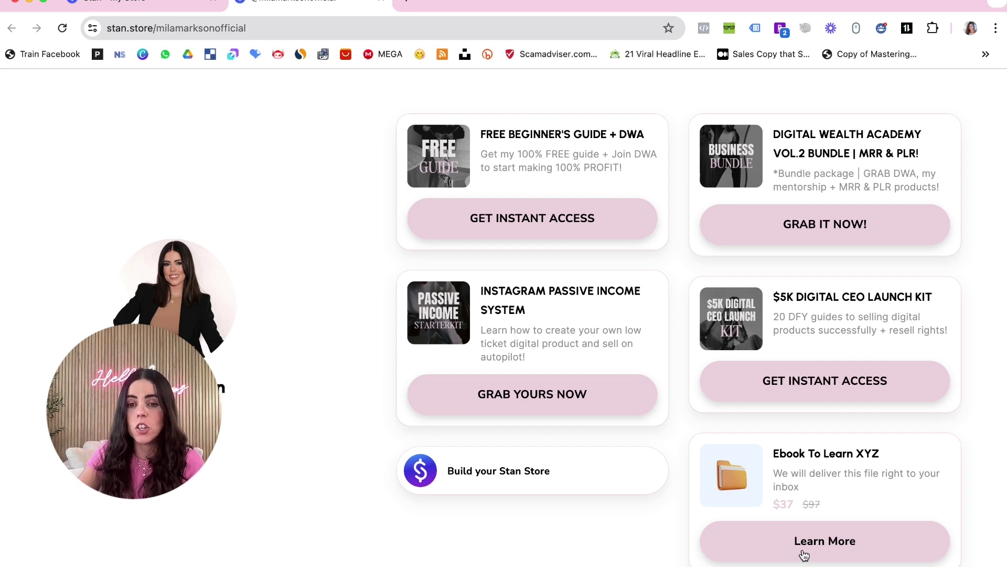
pyautogui.click(803, 552)
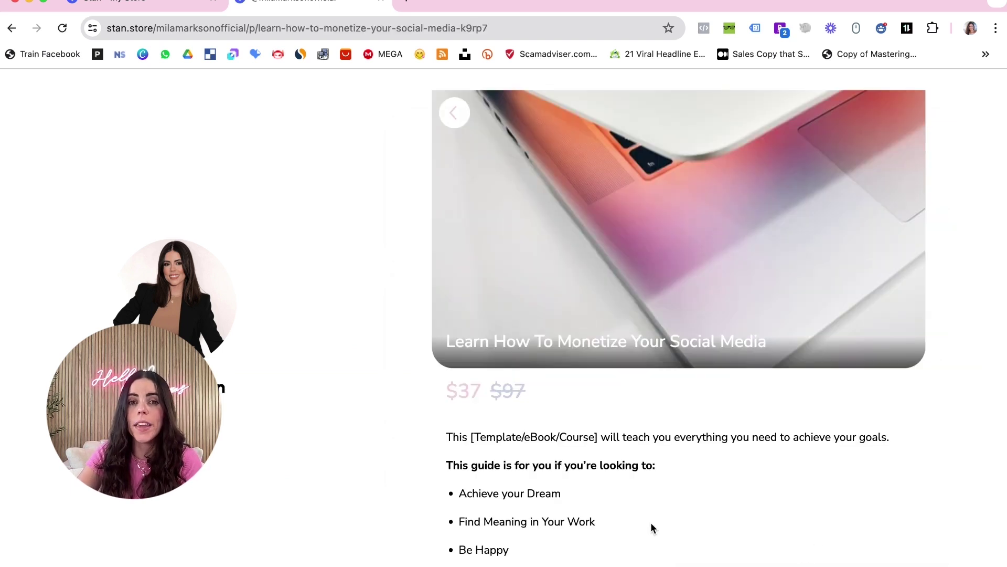
pyautogui.scroll(-5, 708, 461)
pyautogui.scroll(5, 707, 461)
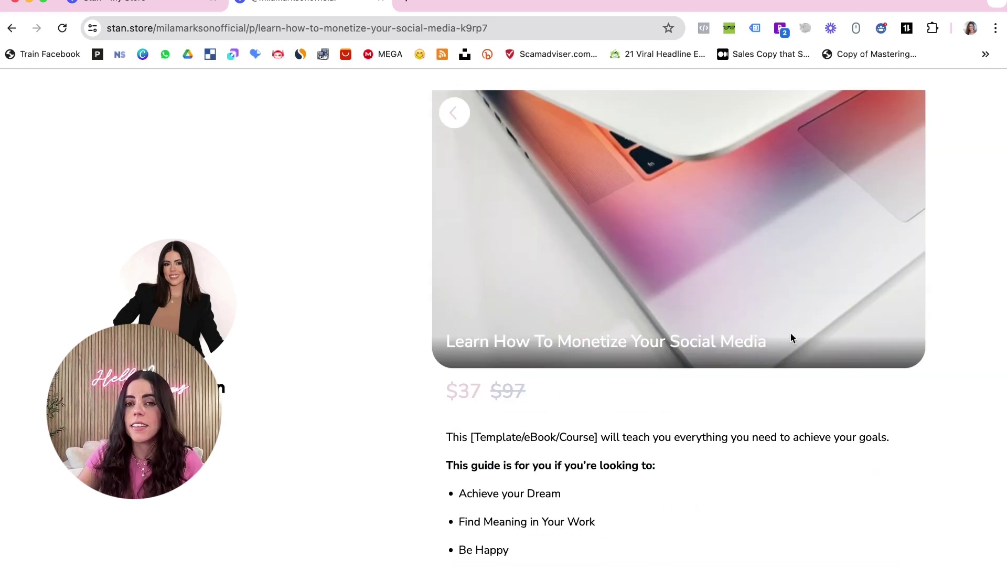
pyautogui.scroll(-8, 803, 430)
pyautogui.scroll(8, 802, 433)
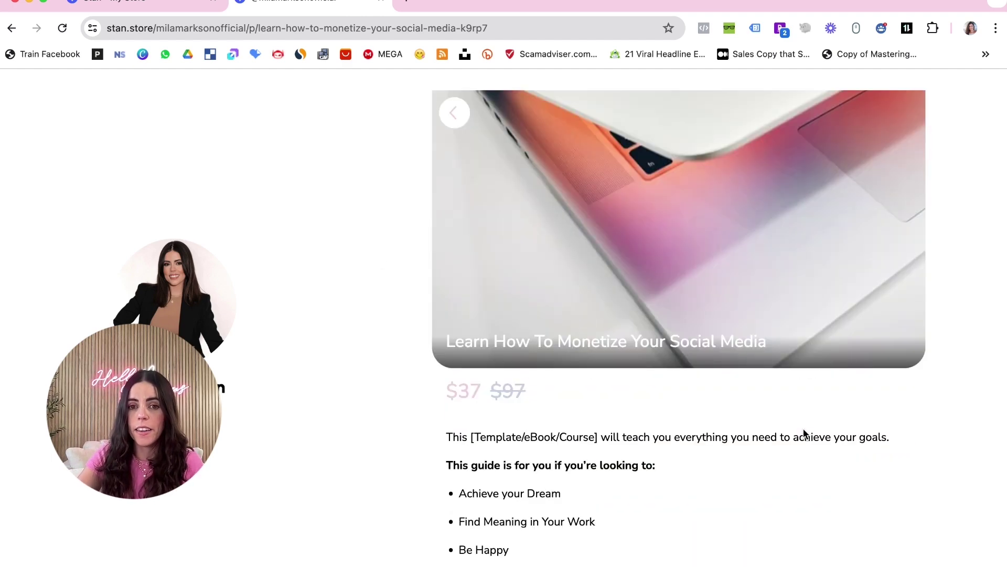
# From the Stan - My Store tab, copy the store URL until 'URL Copied!' appears
pyautogui.click(168, 5)
pyautogui.scroll(3, 616, 284)
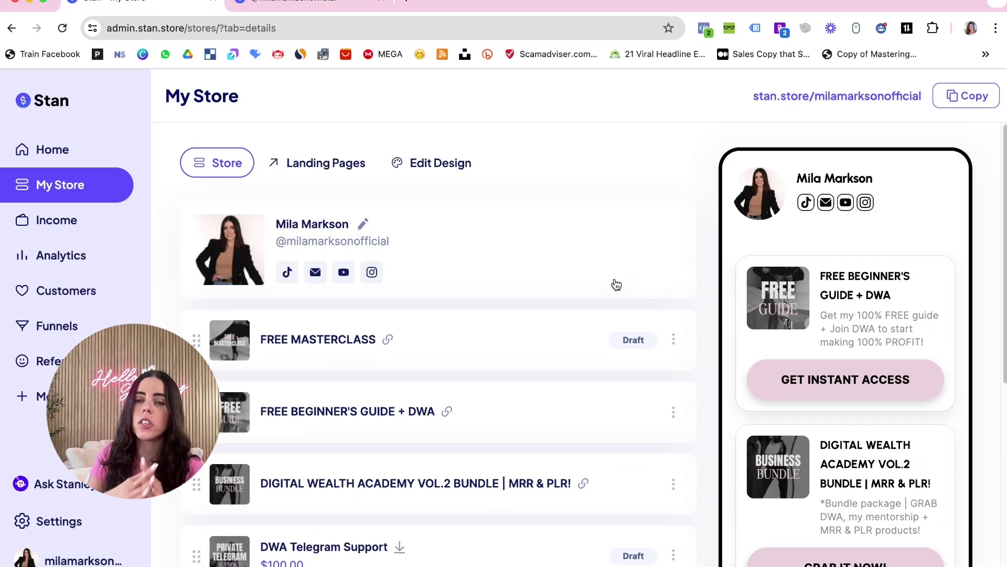
pyautogui.click(952, 100)
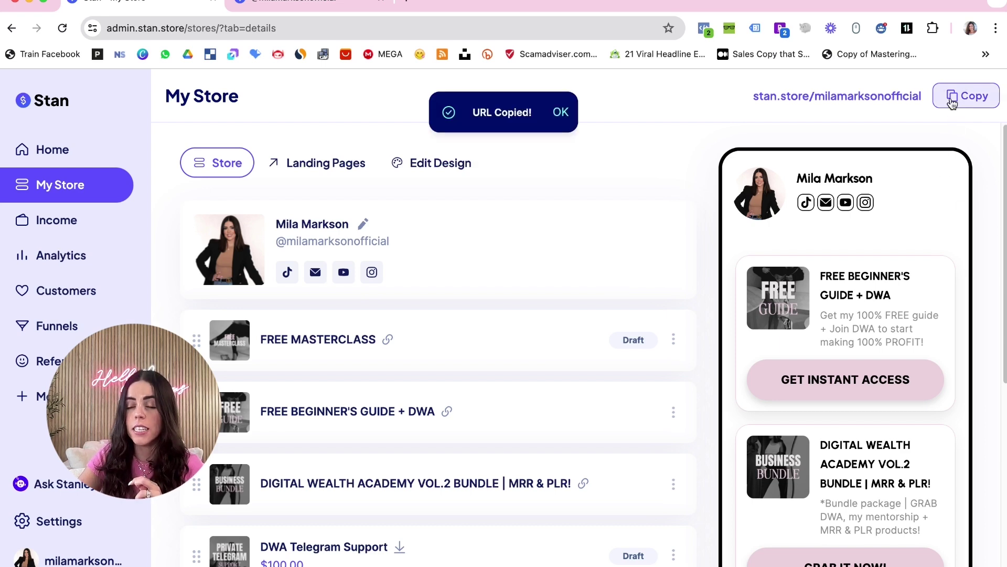